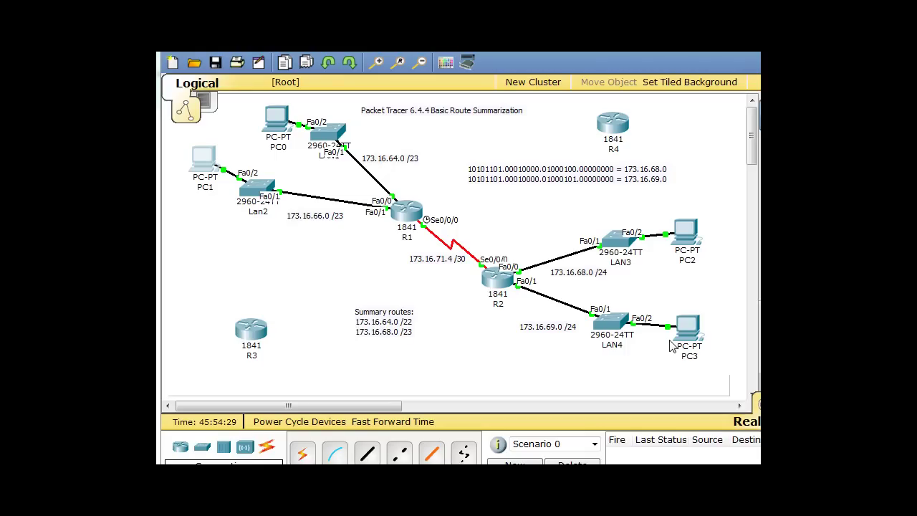
Step: Rearrange the workspace: move R3 and the summary routes note slightly, the binary address note below LAN2, and R4 closer to R1
{"action": "left_click_drag", "start_coordinate": [258, 333], "coordinate": [309, 363]}
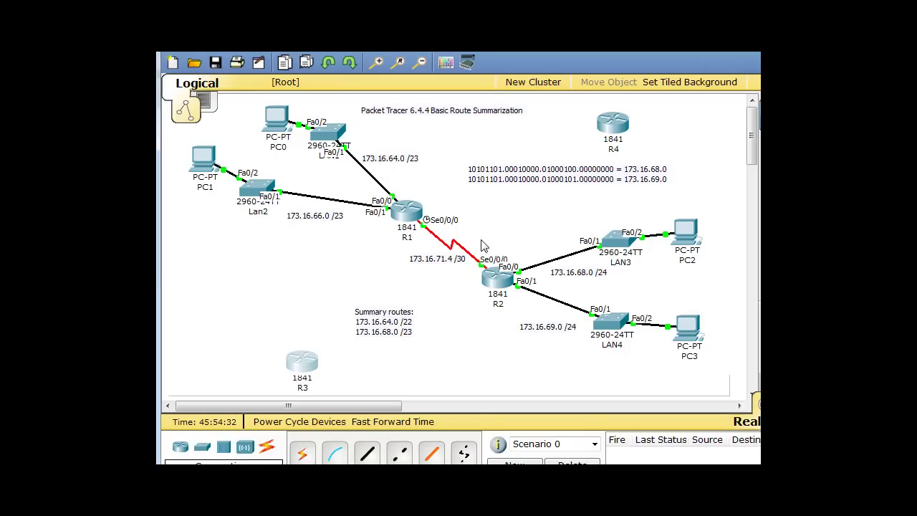
{"action": "left_click_drag", "start_coordinate": [588, 172], "coordinate": [295, 273]}
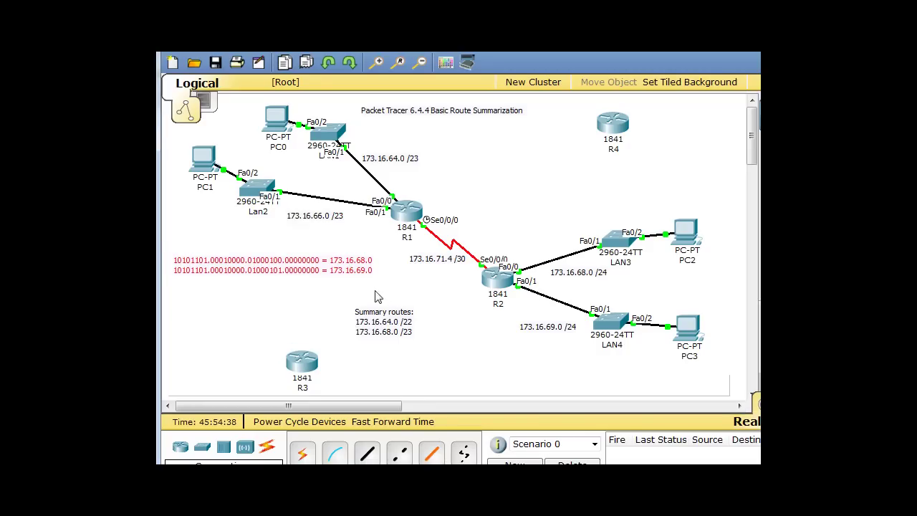
{"action": "left_click_drag", "start_coordinate": [387, 324], "coordinate": [386, 319]}
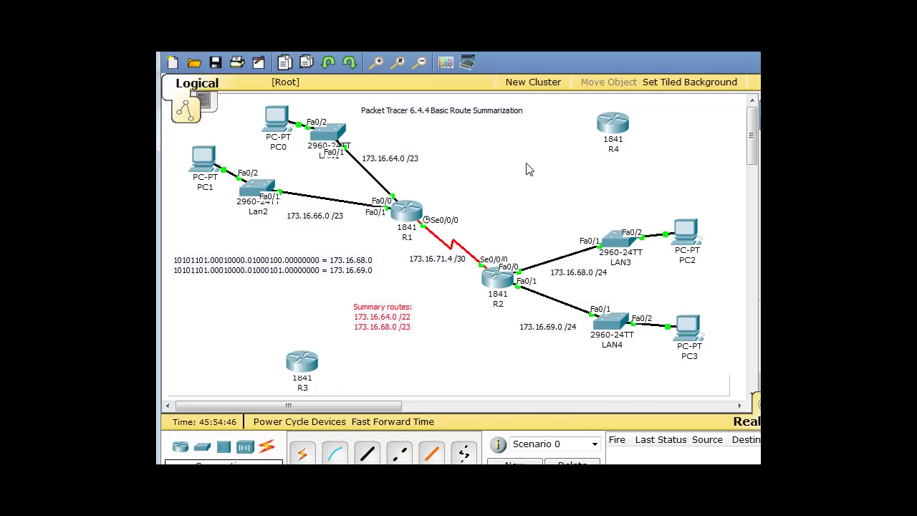
{"action": "left_click_drag", "start_coordinate": [614, 131], "coordinate": [506, 161]}
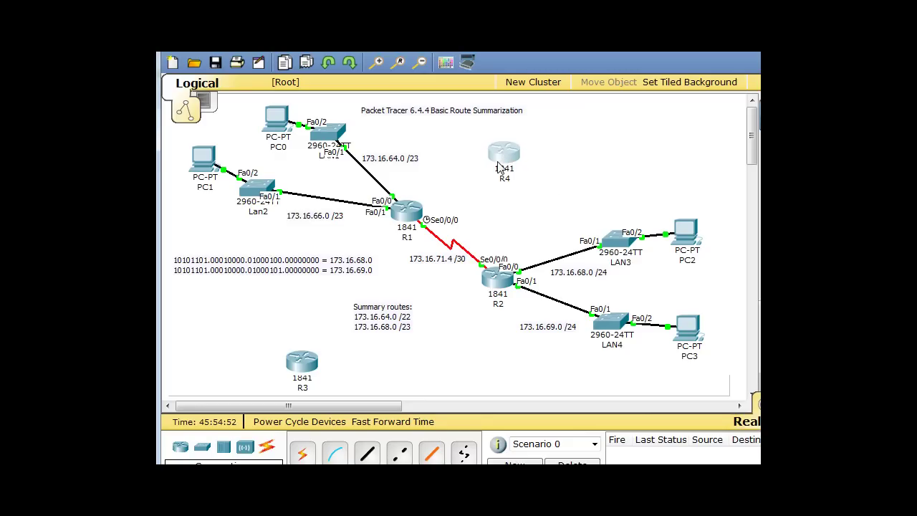
Step: Power off router R4, install a WIC-2T serial module in its empty slot, and power it back on
{"action": "mouse_move", "coordinate": [502, 166]}
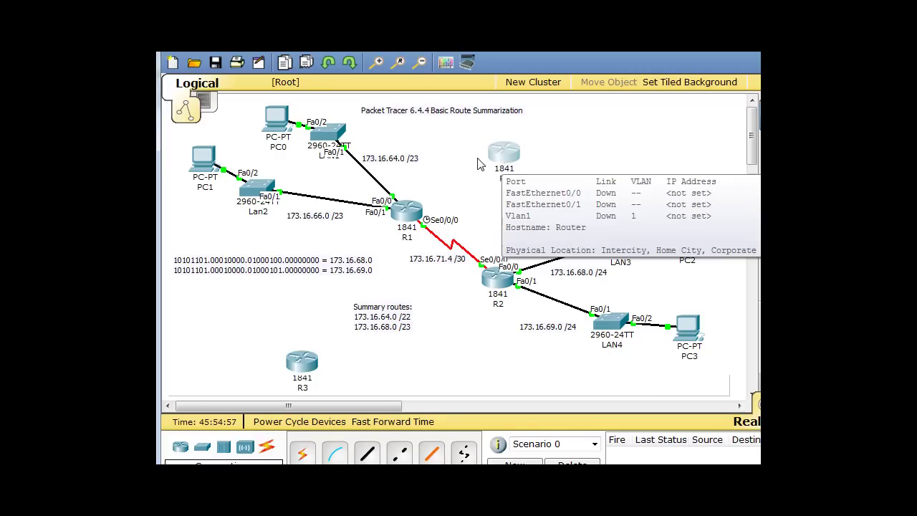
{"action": "left_click", "coordinate": [502, 160]}
{"action": "left_click_drag", "start_coordinate": [461, 84], "coordinate": [512, 71]}
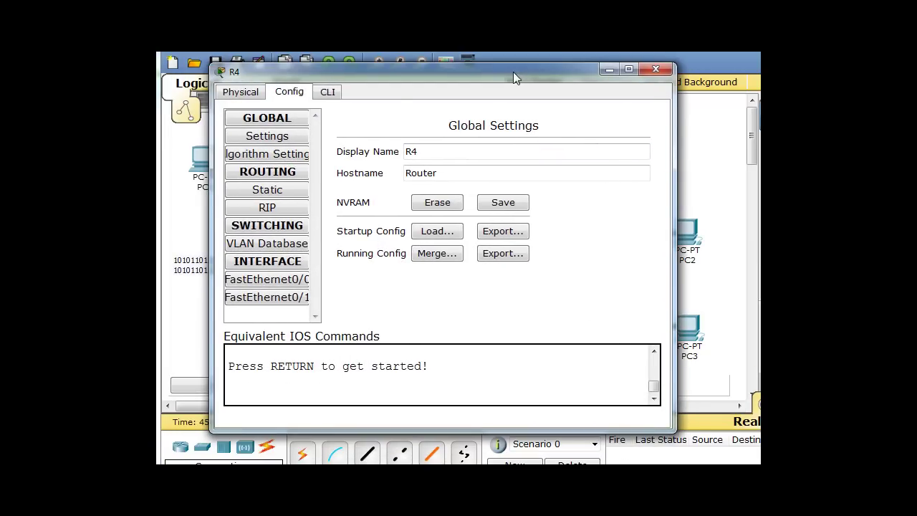
{"action": "left_click", "coordinate": [242, 91]}
{"action": "left_click", "coordinate": [612, 170]}
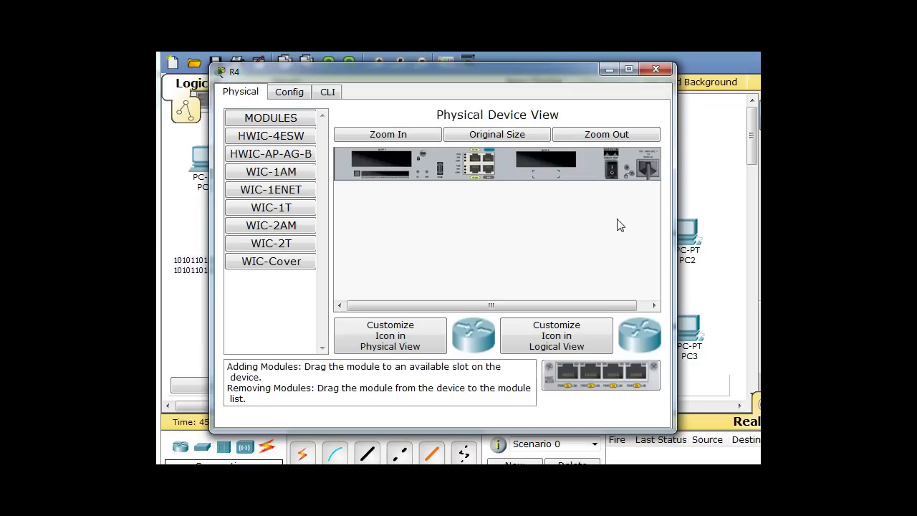
{"action": "left_click", "coordinate": [272, 244]}
{"action": "left_click_drag", "start_coordinate": [609, 373], "coordinate": [547, 159]}
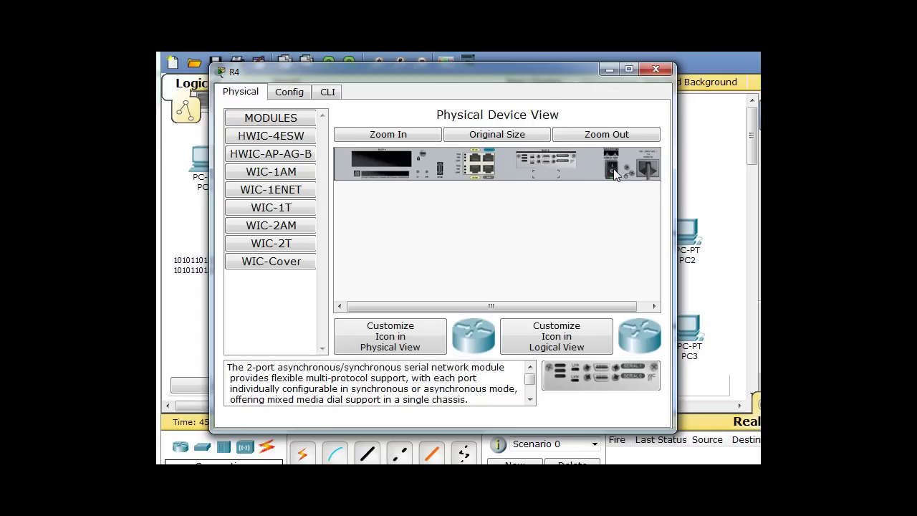
{"action": "mouse_move", "coordinate": [535, 73]}
{"action": "left_mouse_down"}
{"action": "mouse_move", "coordinate": [543, 80]}
{"action": "mouse_move", "coordinate": [523, 72]}
{"action": "left_mouse_up"}
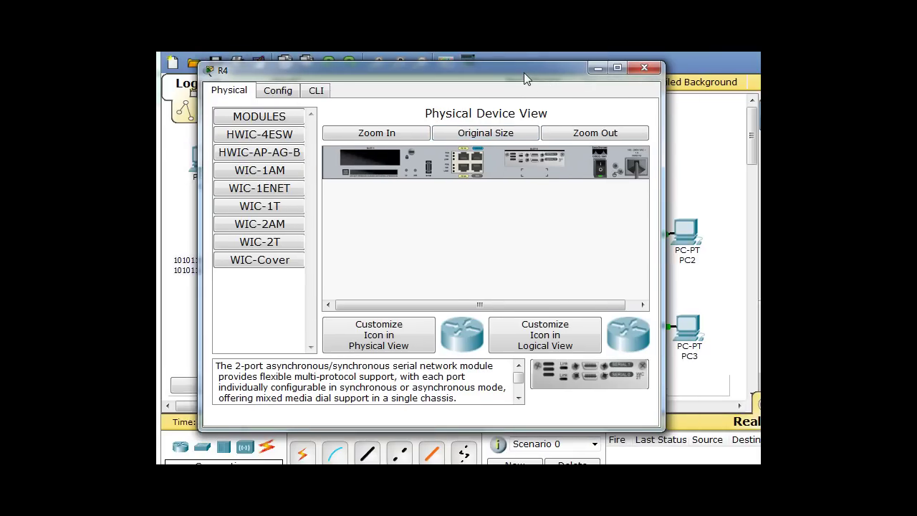
{"action": "left_click", "coordinate": [597, 68]}
Step: Connect R4's Serial0/0/0 to R1's Serial0/1/0 with a serial DCE cable, with R4 as the clock side, and shift R4 slightly away
{"action": "mouse_move", "coordinate": [498, 167]}
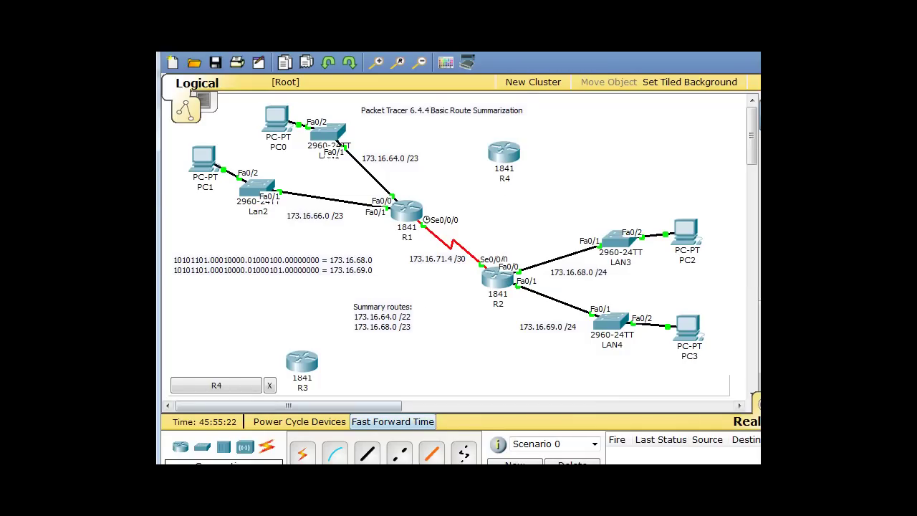
{"action": "scroll", "coordinate": [386, 453], "scroll_direction": "right", "scroll_amount": 3}
{"action": "left_click", "coordinate": [391, 454]}
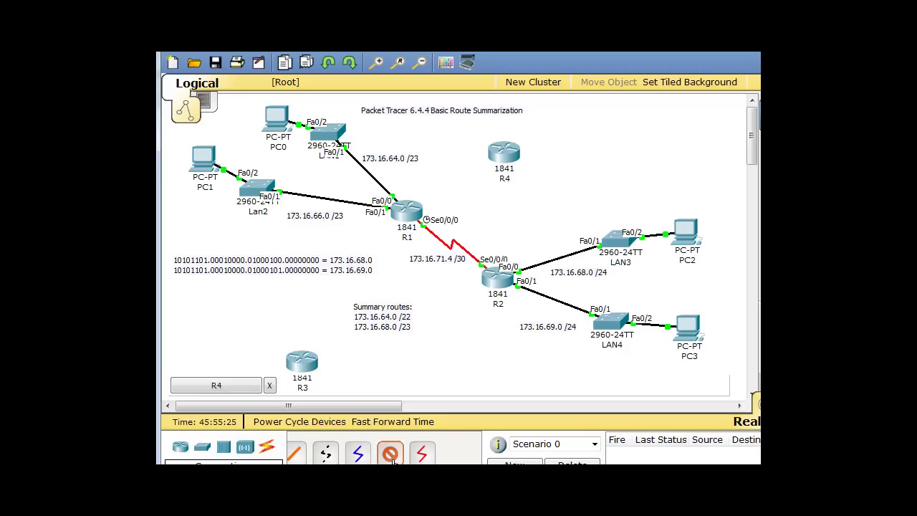
{"action": "left_click", "coordinate": [494, 153]}
{"action": "left_click", "coordinate": [528, 202]}
{"action": "left_click", "coordinate": [414, 208]}
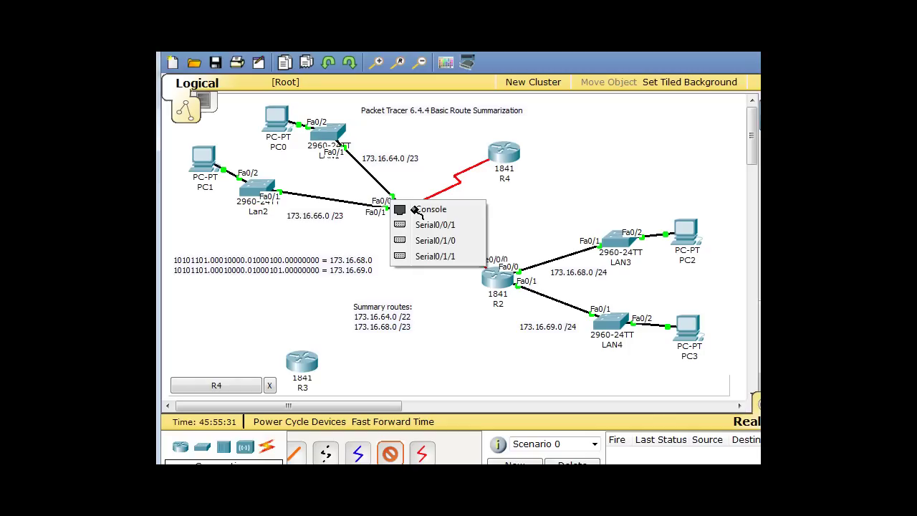
{"action": "left_click", "coordinate": [434, 241]}
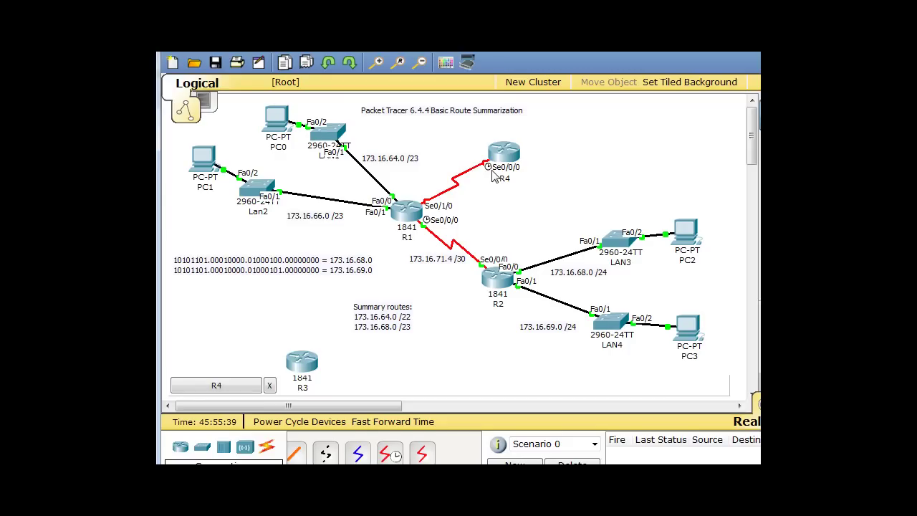
{"action": "left_click_drag", "start_coordinate": [506, 162], "coordinate": [518, 157]}
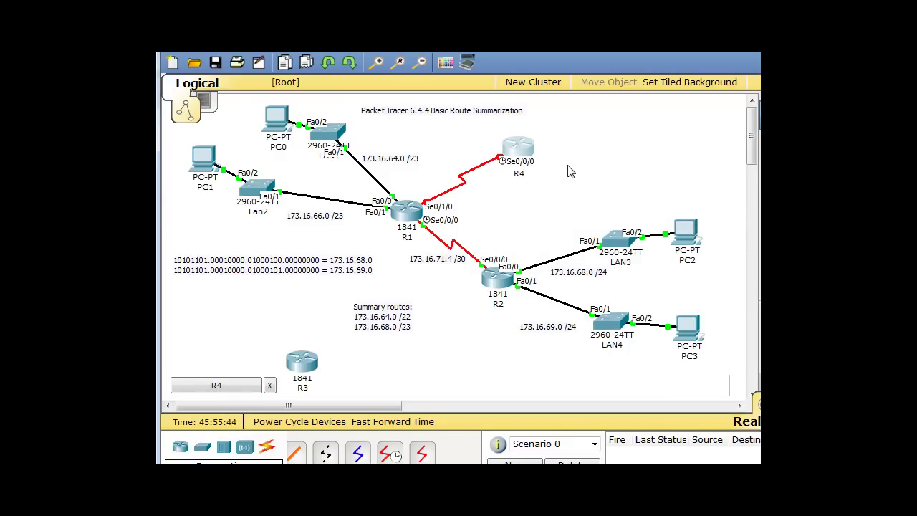
Step: Label the serial link between R1 and R4 with the network 209.165.201.0 /30
{"action": "left_click", "coordinate": [472, 192]}
{"action": "type", "text": "209"}
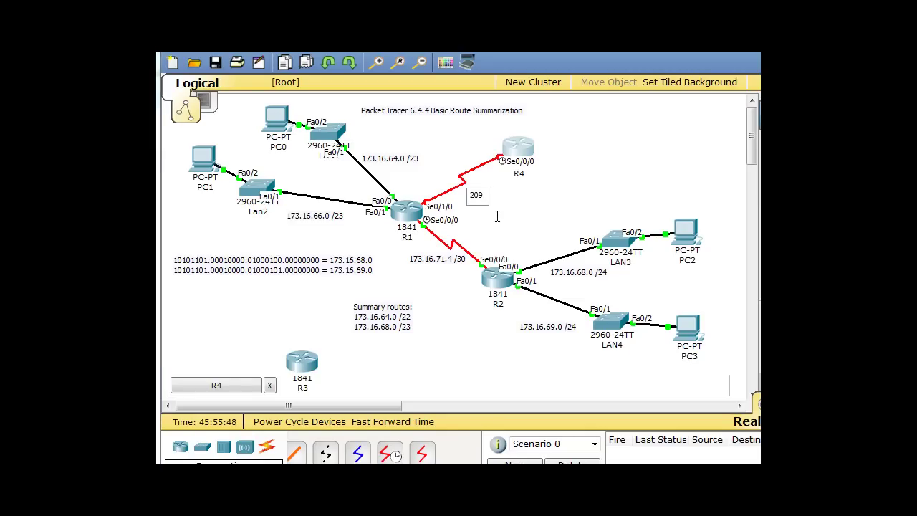
{"action": "type", "text": ".165.201.0 /30"}
{"action": "left_click", "coordinate": [494, 199]}
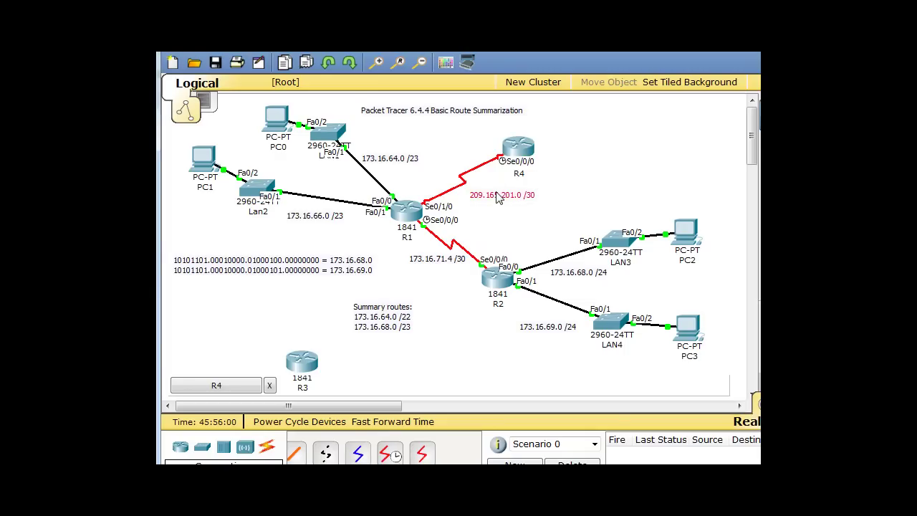
{"action": "left_click", "coordinate": [530, 204]}
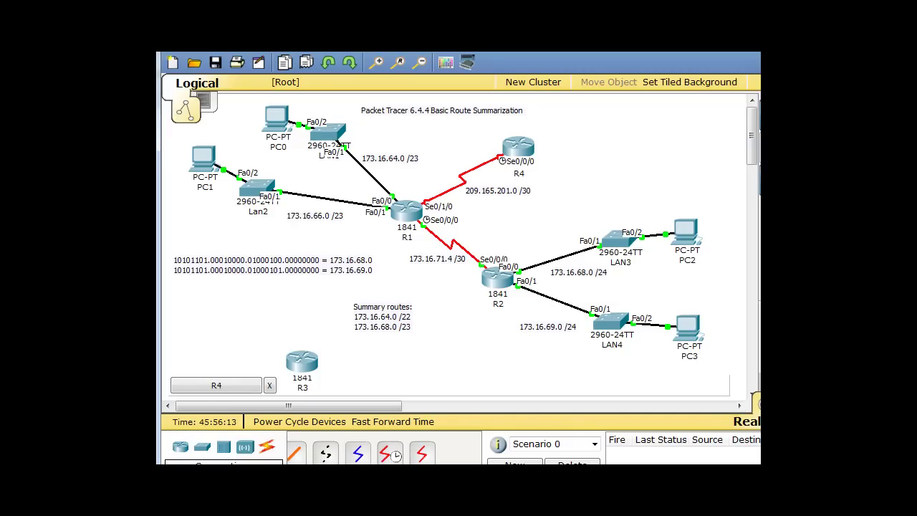
Step: Add a note beside R4 showing the subnet mask with its last octet in binary, 255.255.255.11111100
{"action": "left_click", "coordinate": [586, 142]}
{"action": "type", "text": "20"}
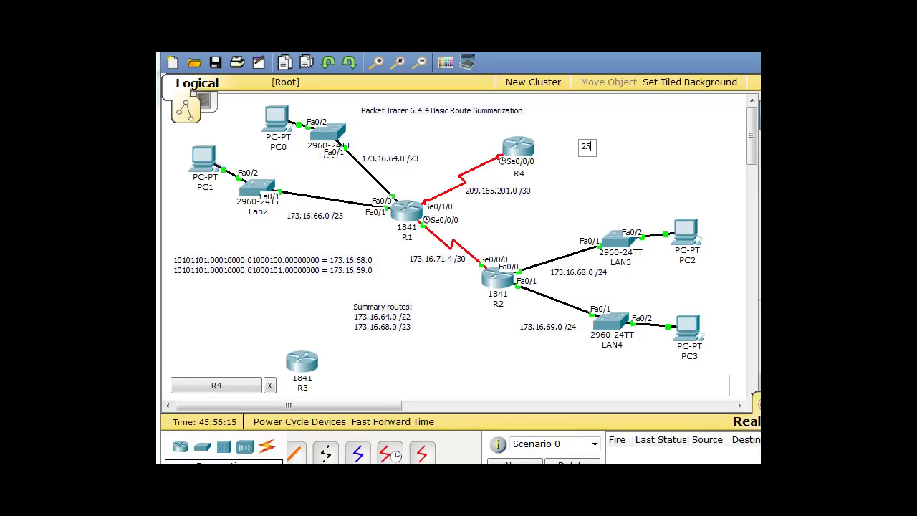
{"action": "type", "text": "5.255.255.252"}
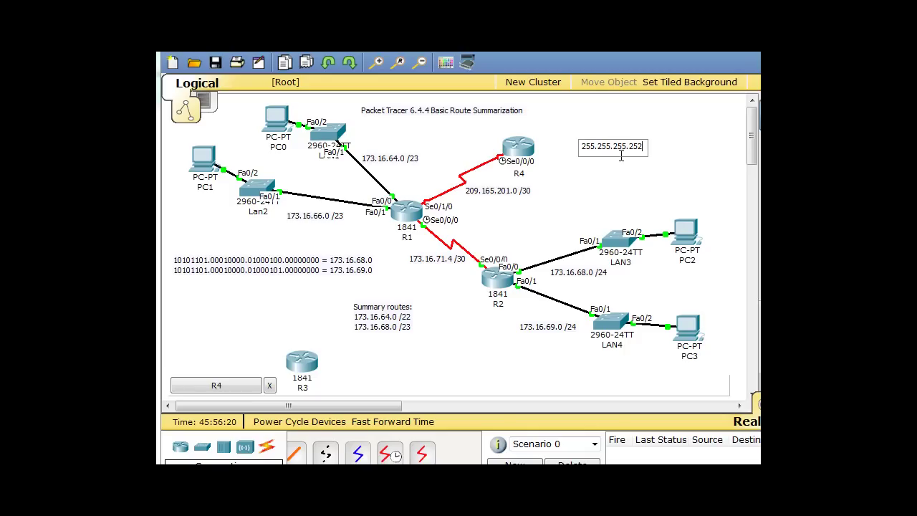
{"action": "key", "text": "BackSpace"}
{"action": "key", "text": "BackSpace"}
{"action": "key", "text": "BackSpace"}
{"action": "type", "text": "11111100"}
{"action": "left_click", "coordinate": [641, 200]}
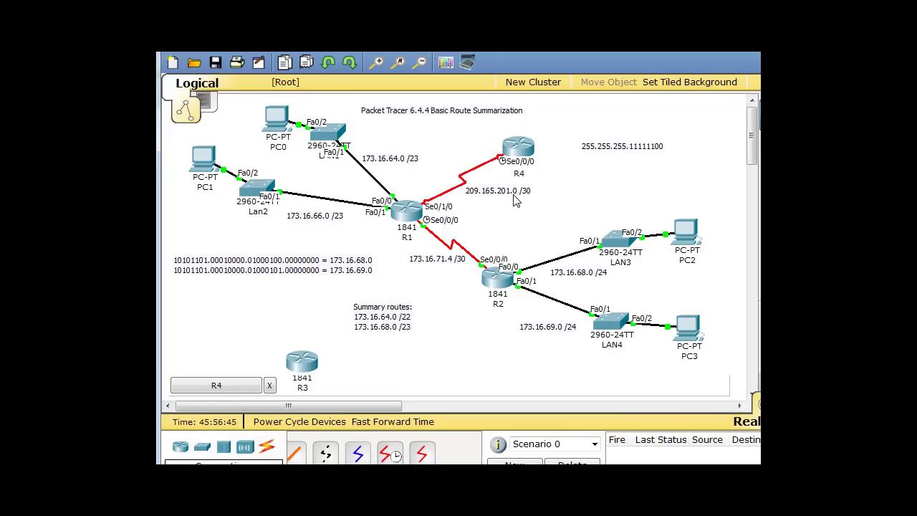
Step: Delete the subnet mask note beside R4
{"action": "double_click", "coordinate": [634, 145]}
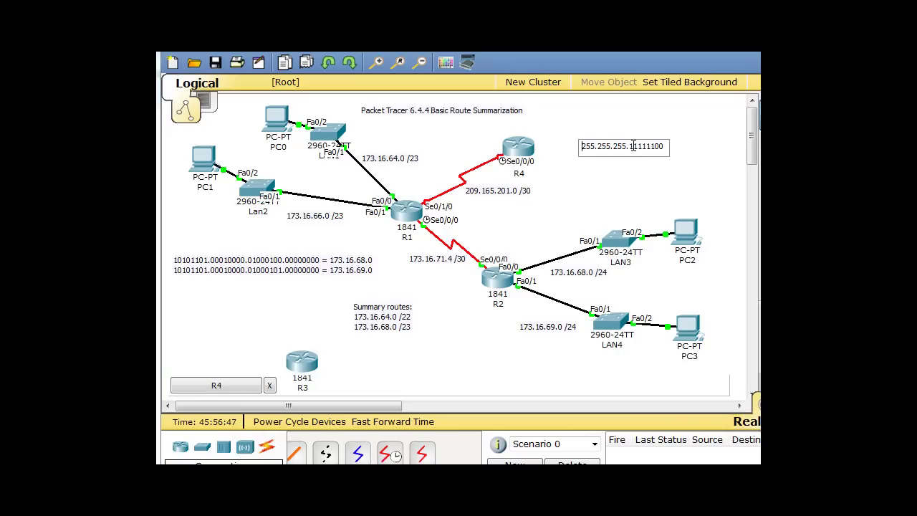
{"action": "left_click", "coordinate": [623, 186]}
{"action": "left_click_drag", "start_coordinate": [555, 123], "coordinate": [712, 200]}
{"action": "key", "text": "Delete"}
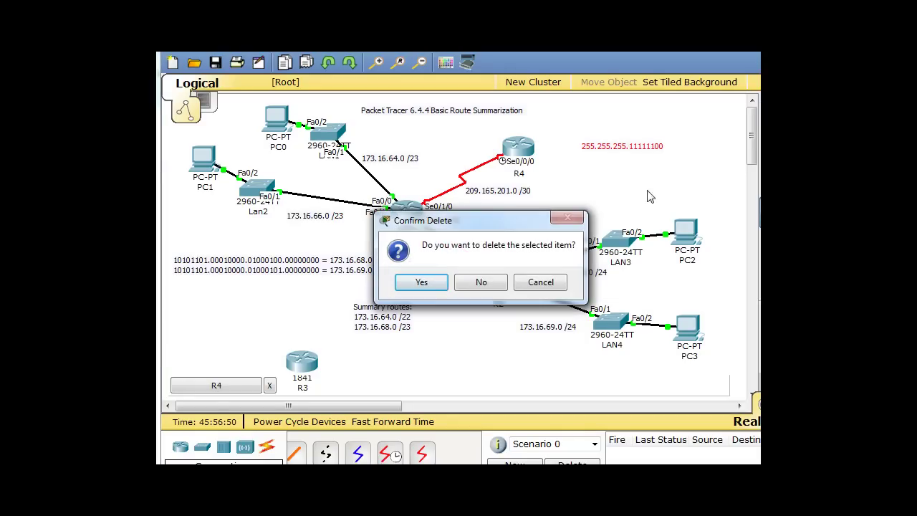
{"action": "left_click", "coordinate": [430, 287]}
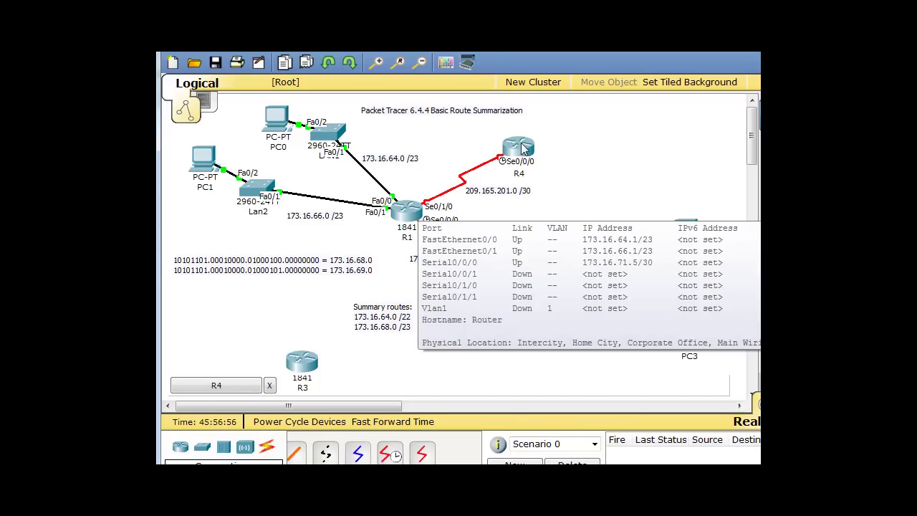
Step: On R1's command line, enter global configuration mode and select interface s0/1/0
{"action": "mouse_move", "coordinate": [520, 156]}
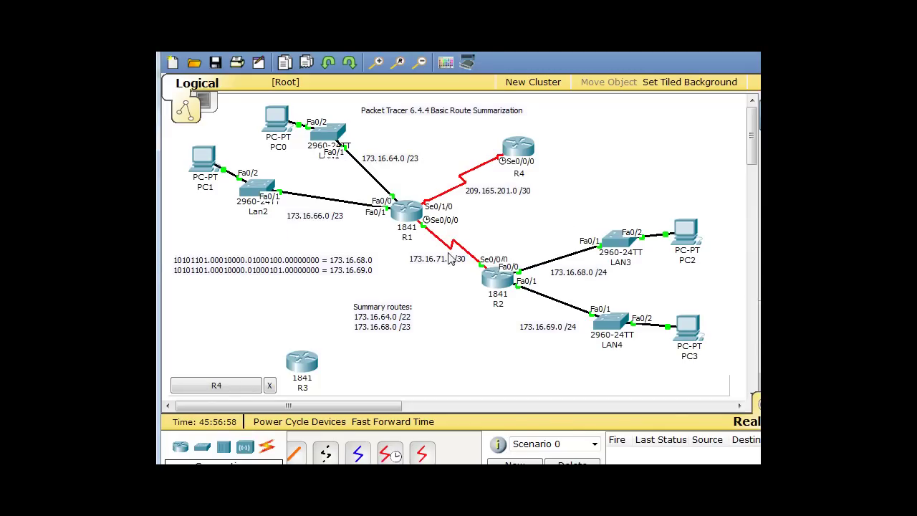
{"action": "left_click", "coordinate": [409, 215]}
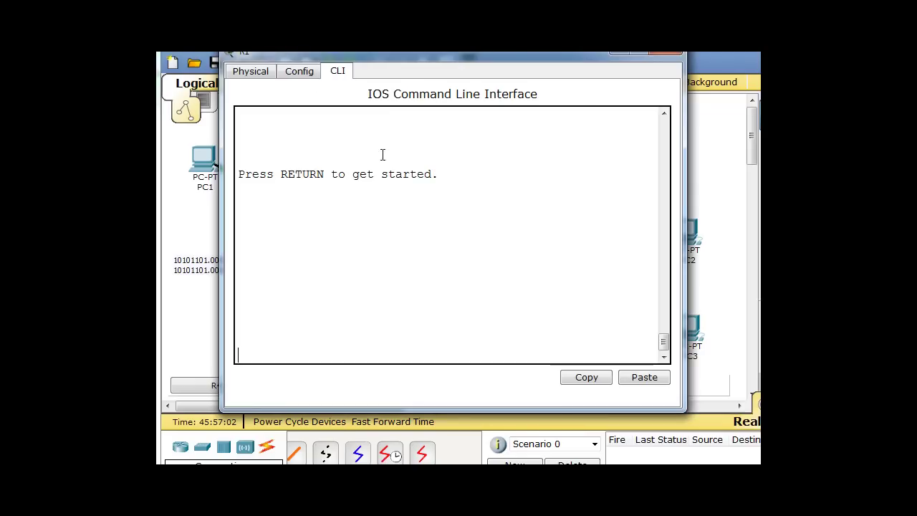
{"action": "key", "text": "Return"}
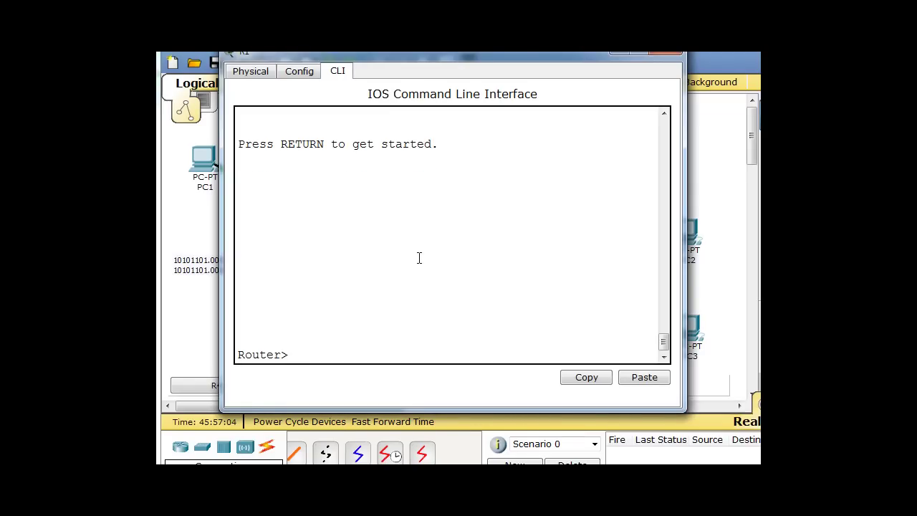
{"action": "type", "text": "en"}
{"action": "key", "text": "Return"}
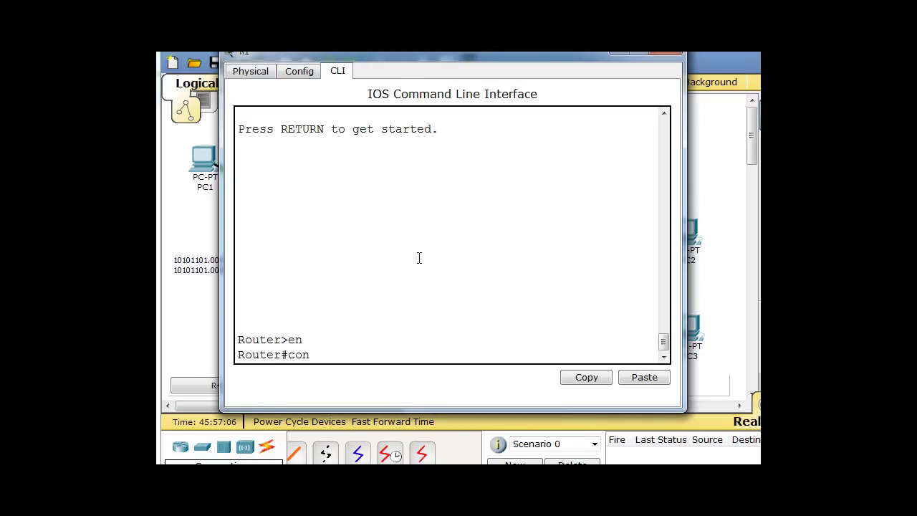
{"action": "type", "text": "conf t"}
{"action": "key", "text": "Return"}
{"action": "type", "text": "int"}
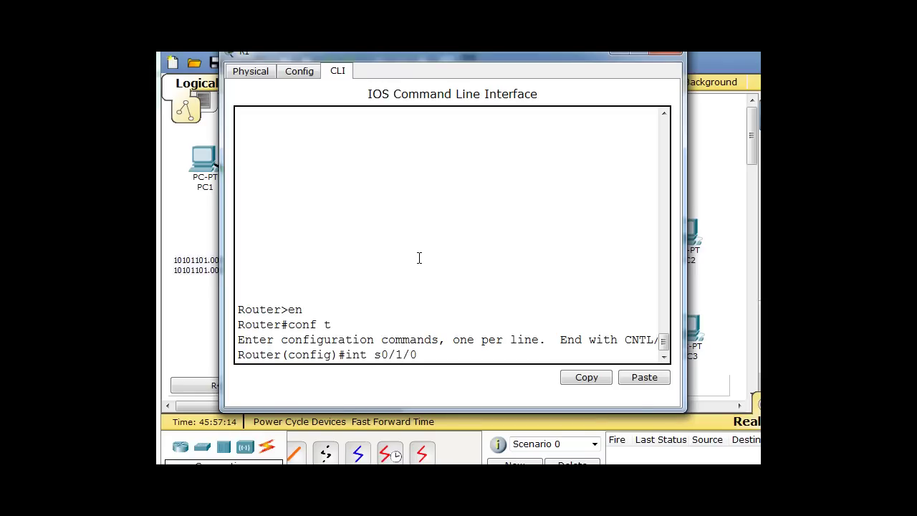
{"action": "type", "text": "s0/1/0"}
{"action": "key", "text": "Return"}
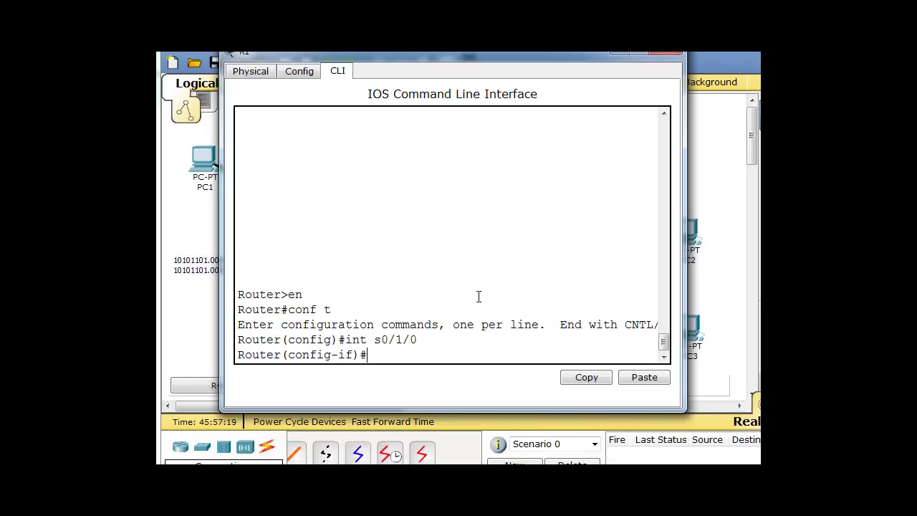
Step: Assign 209.165.201.1 with mask 255.255.255.252 to R1's s0/1/0, enable the interface, and close R1's window
{"action": "type", "text": "ip address 209.165.201"}
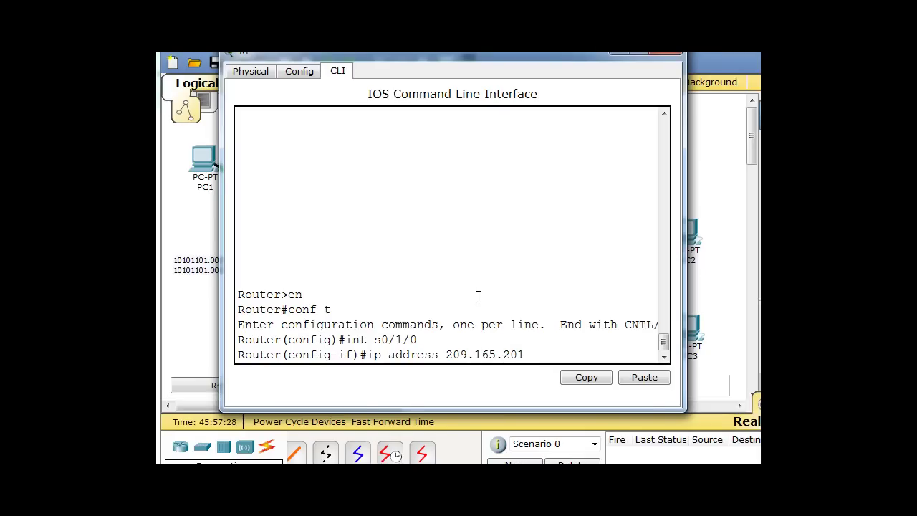
{"action": "type", "text": ".1 255.255.255.252"}
{"action": "key", "text": "Return"}
{"action": "type", "text": "no shut"}
{"action": "key", "text": "Return"}
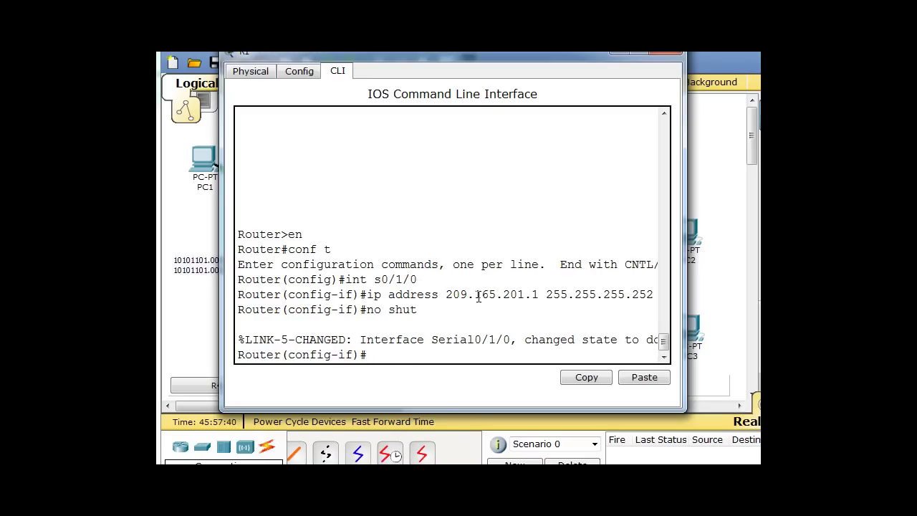
{"action": "left_click", "coordinate": [665, 54]}
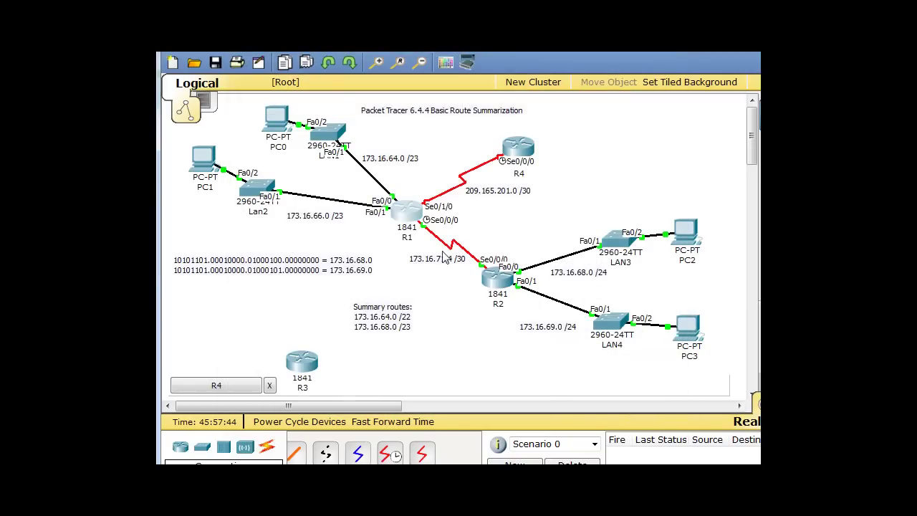
Step: Open R4's command line, decline the initial configuration dialog, and enter global configuration mode
{"action": "left_click", "coordinate": [523, 150]}
{"action": "left_click_drag", "start_coordinate": [471, 71], "coordinate": [495, 66]}
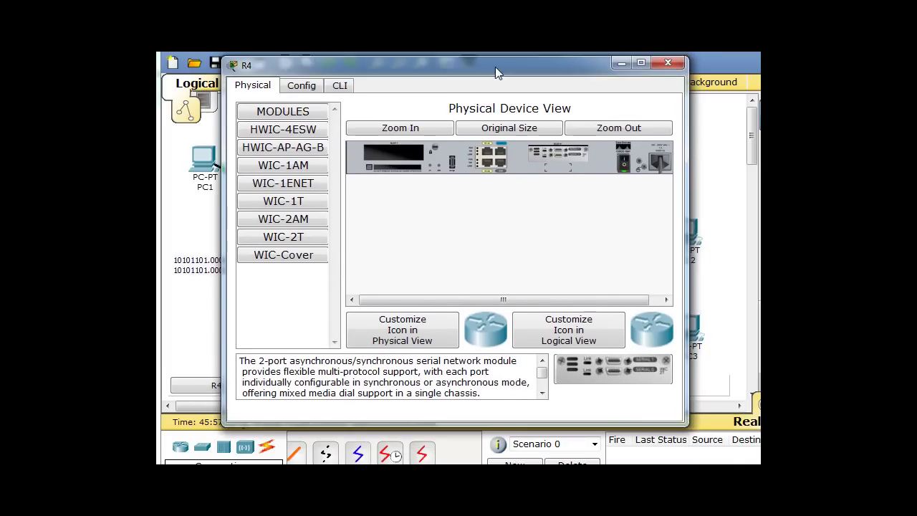
{"action": "left_click", "coordinate": [340, 86]}
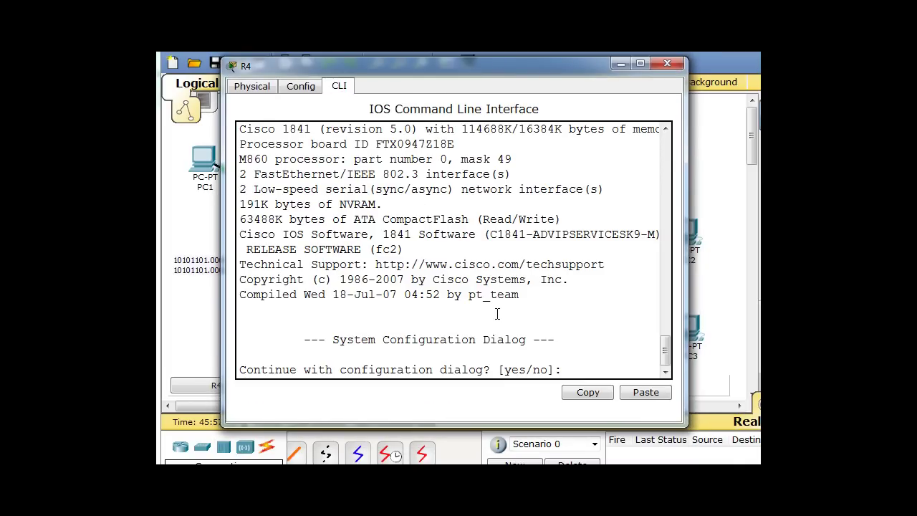
{"action": "type", "text": "no"}
{"action": "key", "text": "Return"}
{"action": "key", "text": "Return"}
{"action": "type", "text": "en"}
{"action": "key", "text": "Return"}
{"action": "type", "text": "conf "}
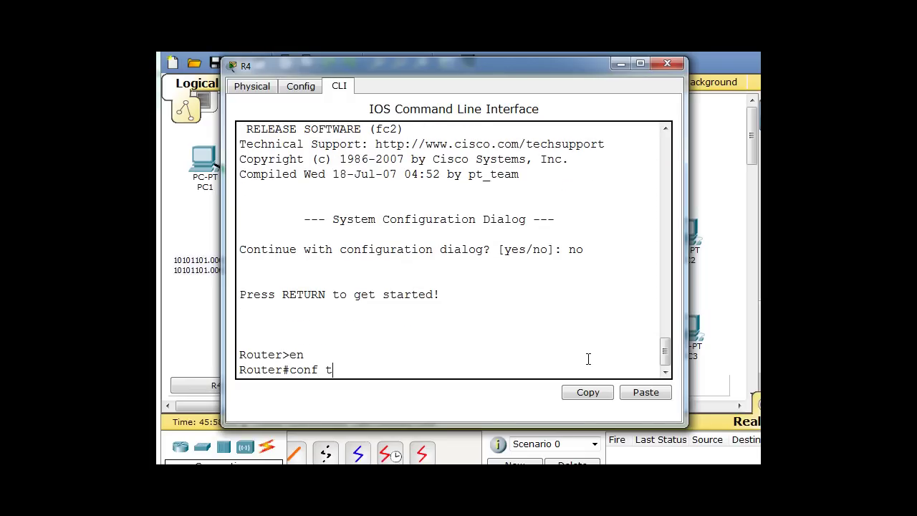
{"action": "type", "text": "t"}
{"action": "key", "text": "Return"}
Step: Select R4's interface s0/0/0 and assign it 209.165.201.2 with mask 255.255.255.252
{"action": "type", "text": "int"}
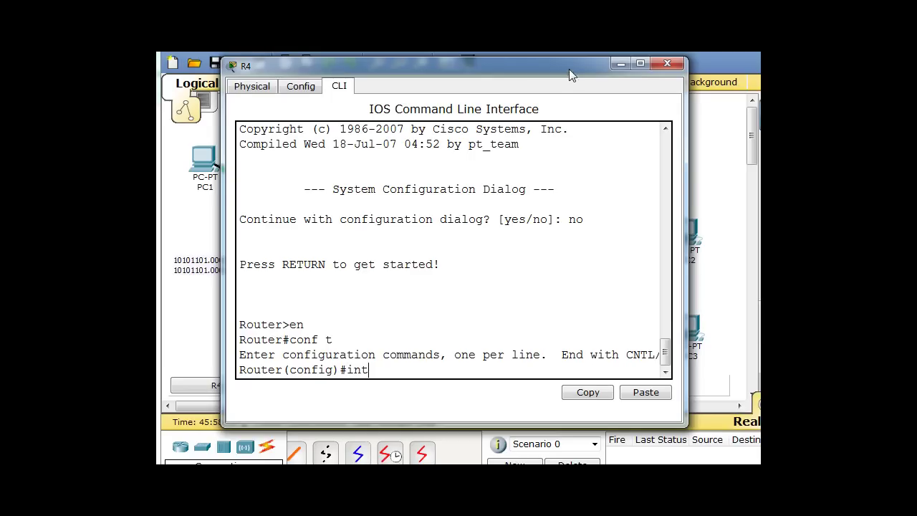
{"action": "left_click_drag", "start_coordinate": [568, 69], "coordinate": [571, 89]}
{"action": "type", "text": "t s0/0/0"}
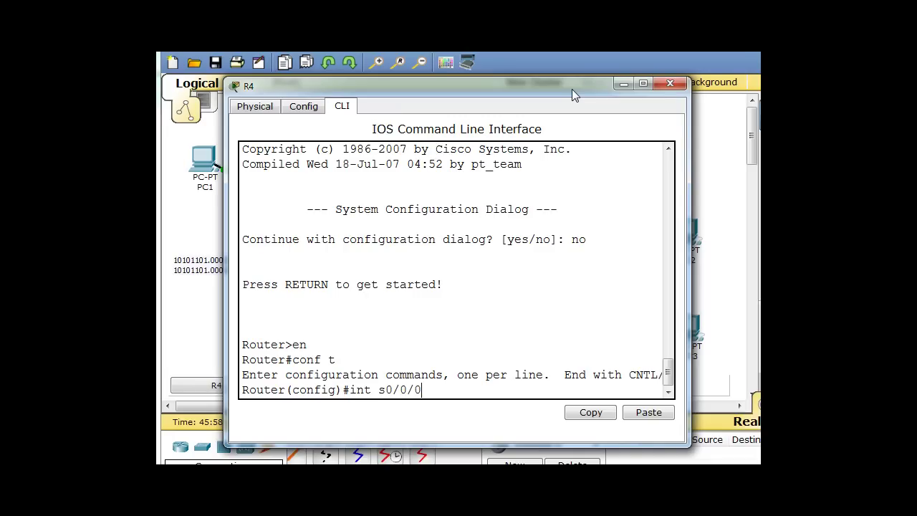
{"action": "key", "text": "Return"}
{"action": "type", "text": "ip "}
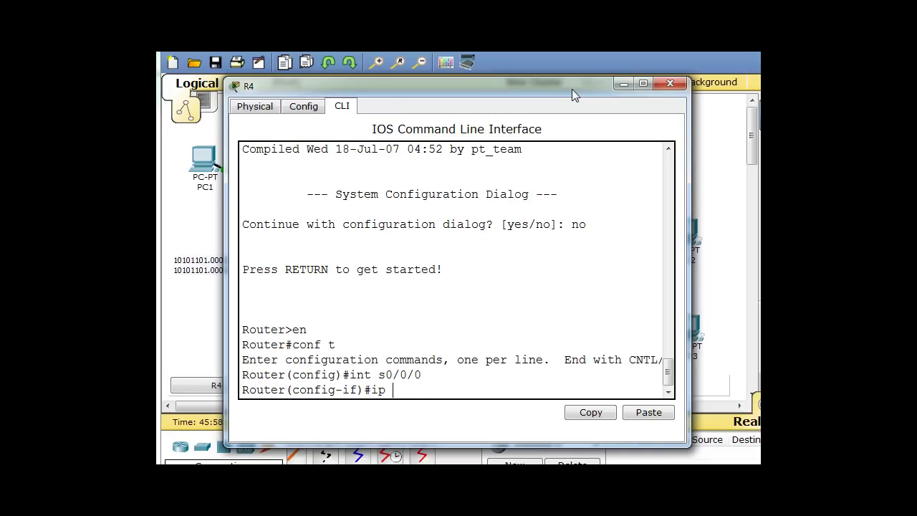
{"action": "type", "text": "address 209.165"}
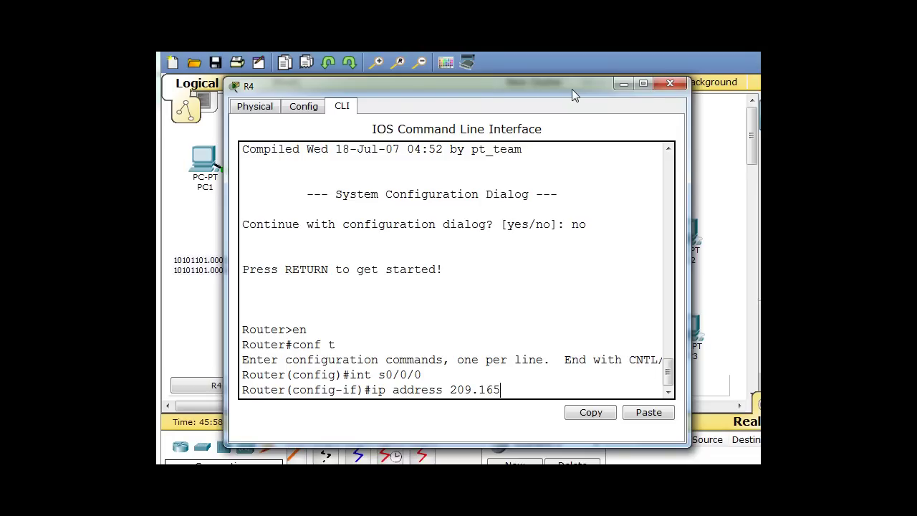
{"action": "type", "text": ".201.2 255.255.255"}
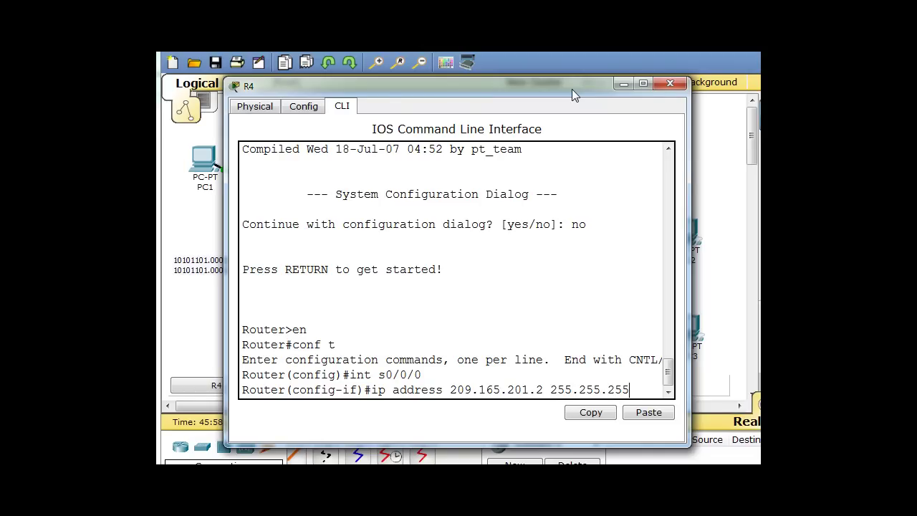
{"action": "key", "text": "BackSpace"}
{"action": "type", "text": "2"}
{"action": "key", "text": "Return"}
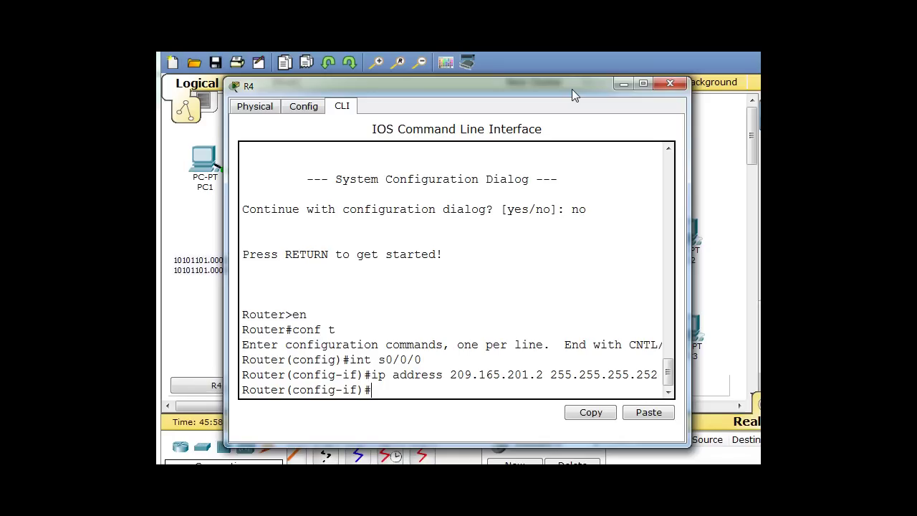
Step: Set the clock rate to 64000 on R4's s0/0/0, enable the interface, and close R4's window
{"action": "type", "text": "clock rate 64000"}
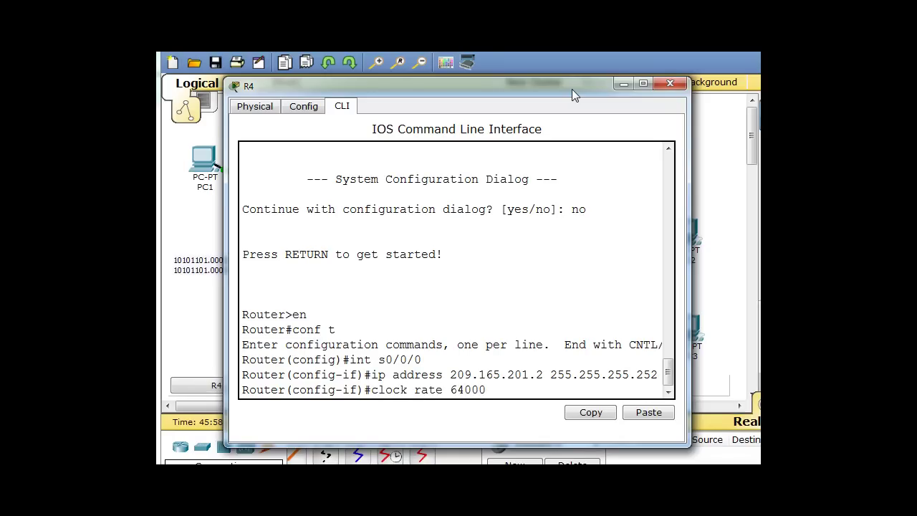
{"action": "key", "text": "Return"}
{"action": "type", "text": "no shutdown"}
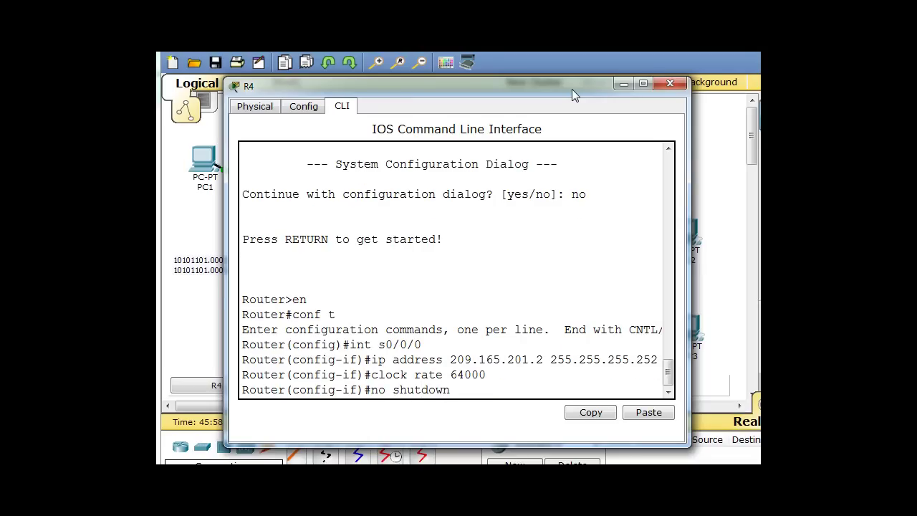
{"action": "key", "text": "Return"}
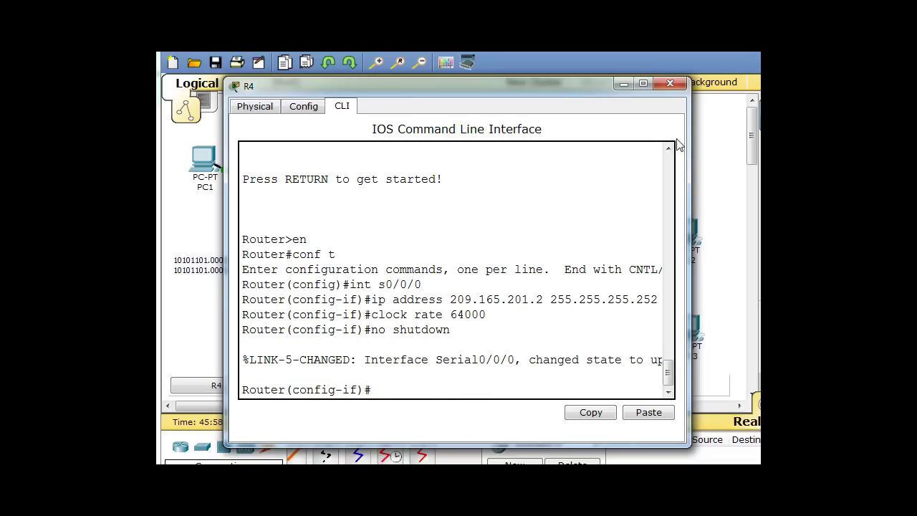
{"action": "left_click", "coordinate": [670, 86]}
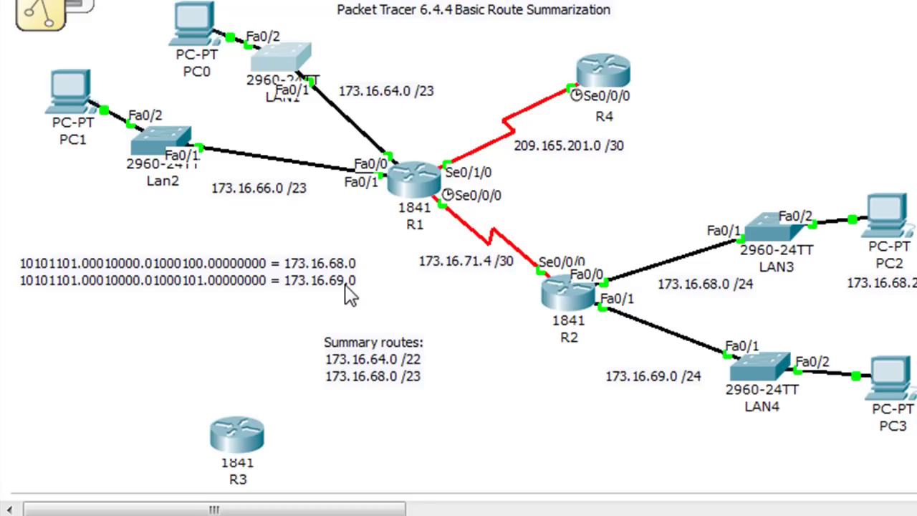
Step: Extend the binary note with lines above the existing ones for 173.16.64.0 (third octet 01000000) and 173.16.66.0 (third octet 01000100)
{"action": "double_click", "coordinate": [246, 276]}
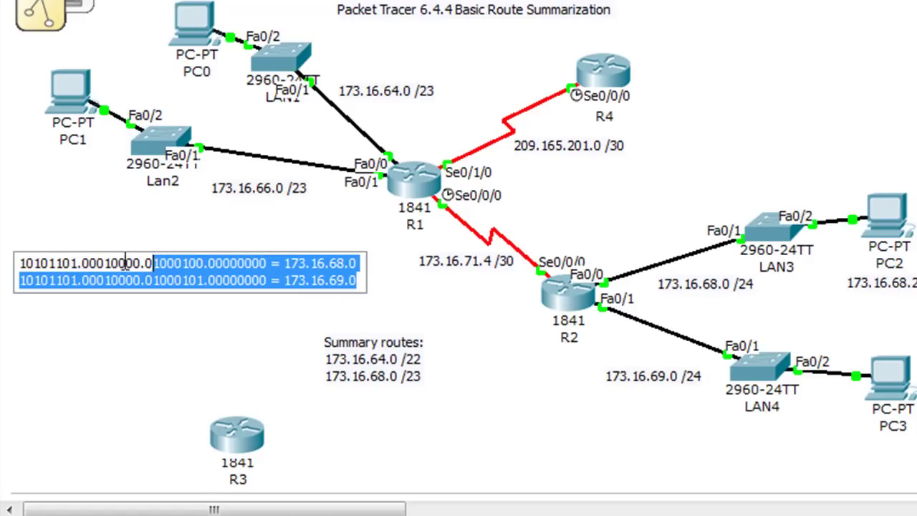
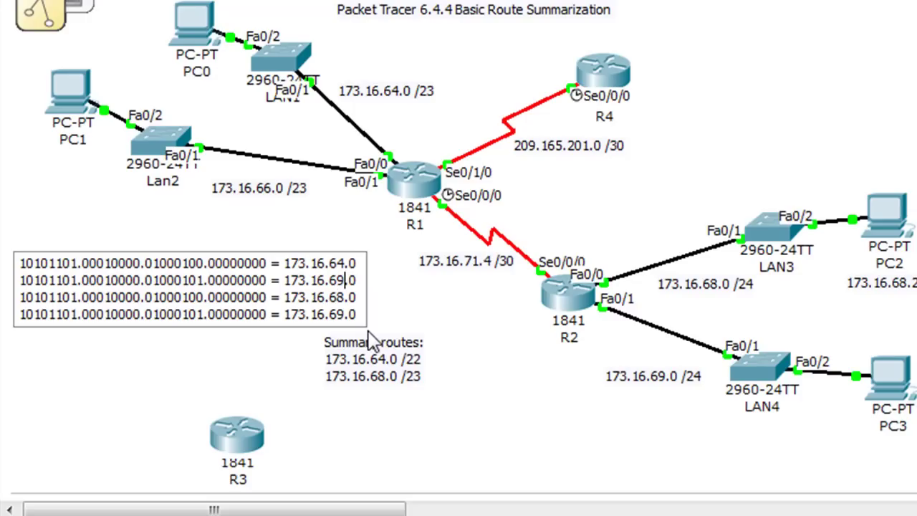
{"action": "key", "text": "BackSpace"}
{"action": "type", "text": "6"}
{"action": "left_click", "coordinate": [185, 263]}
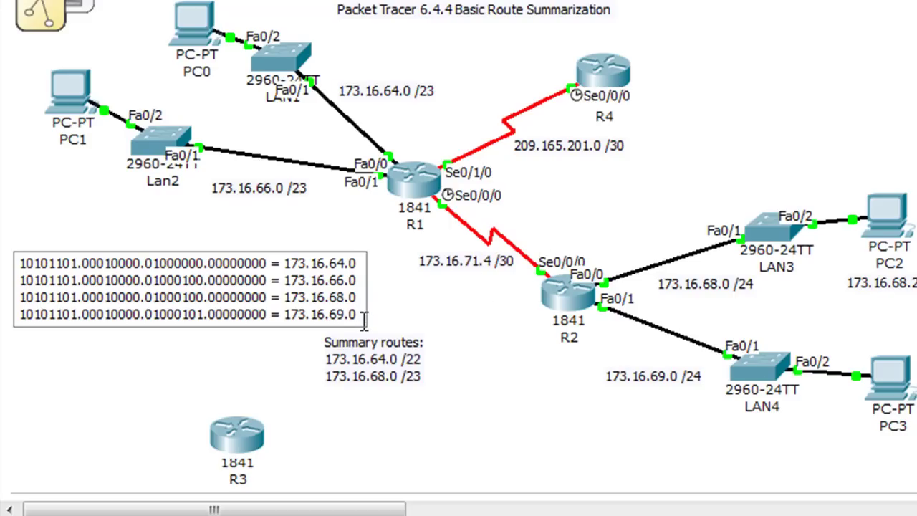
Step: Duplicate the 173.16.69.0 line at the end of the binary note and change the copy to 173.16.71.0 with third octet 01000111
{"action": "left_click_drag", "start_coordinate": [358, 315], "coordinate": [13, 315]}
{"action": "key", "text": "ctrl+c"}
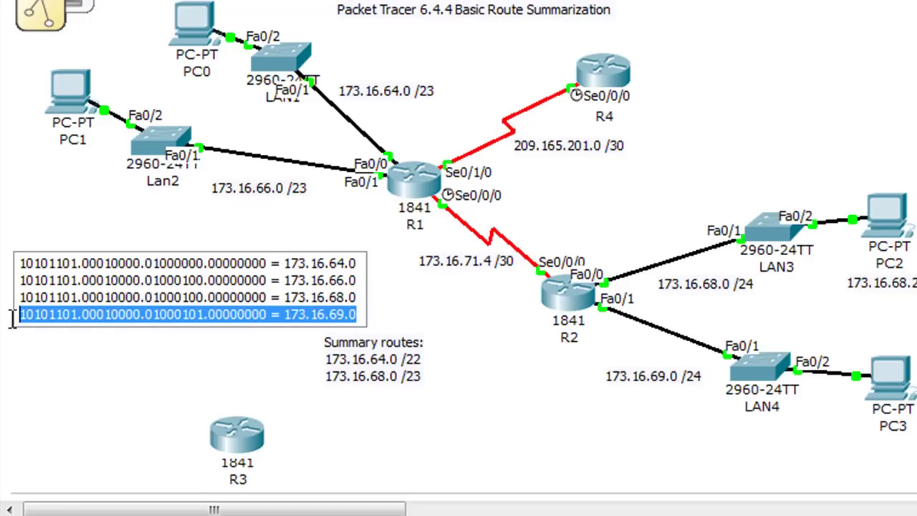
{"action": "left_click", "coordinate": [364, 315]}
{"action": "key", "text": "Return"}
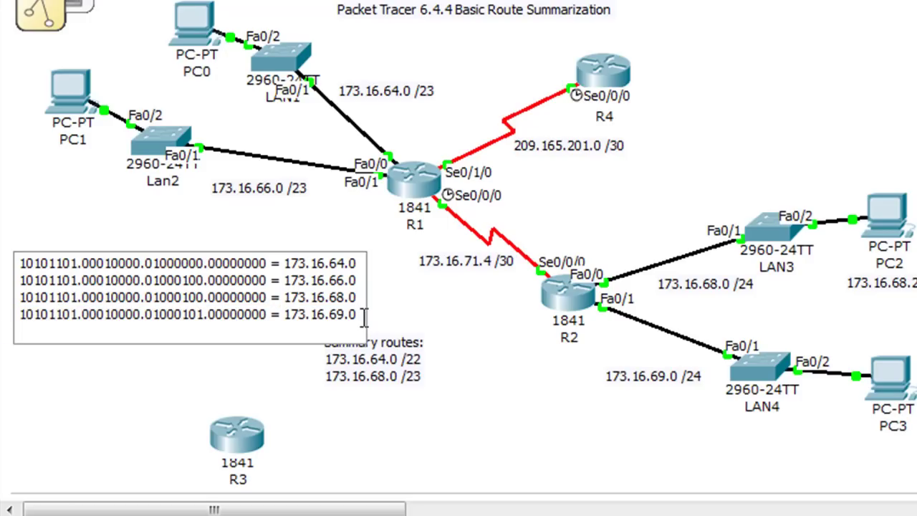
{"action": "key", "text": "ctrl+v"}
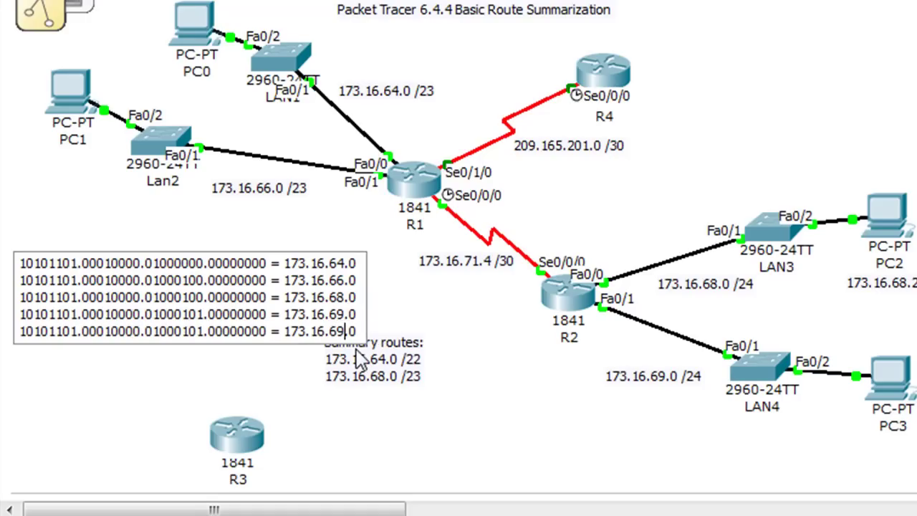
{"action": "key", "text": "BackSpace"}
{"action": "key", "text": "BackSpace"}
{"action": "type", "text": "71"}
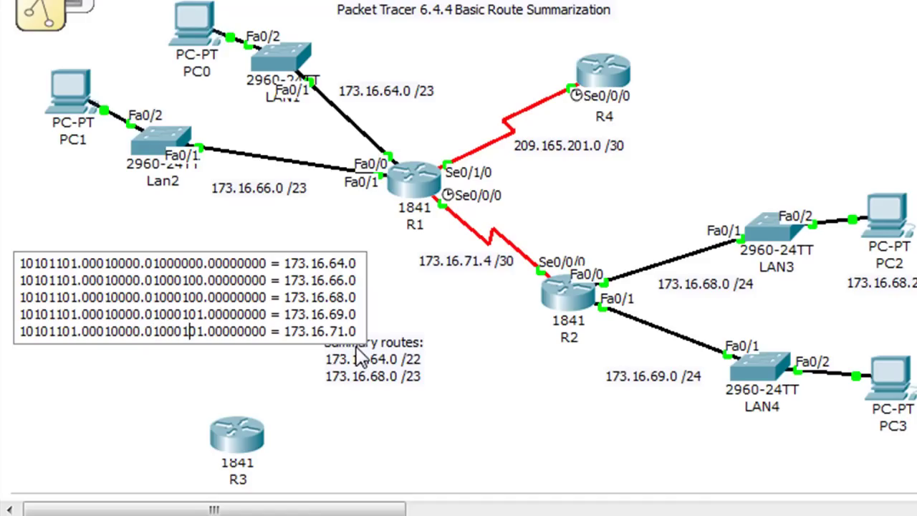
{"action": "key", "text": "BackSpace"}
{"action": "type", "text": "1"}
Step: Move the summary routes note away from the binary note and shift router R3 slightly lower
{"action": "left_click_drag", "start_coordinate": [409, 358], "coordinate": [462, 362]}
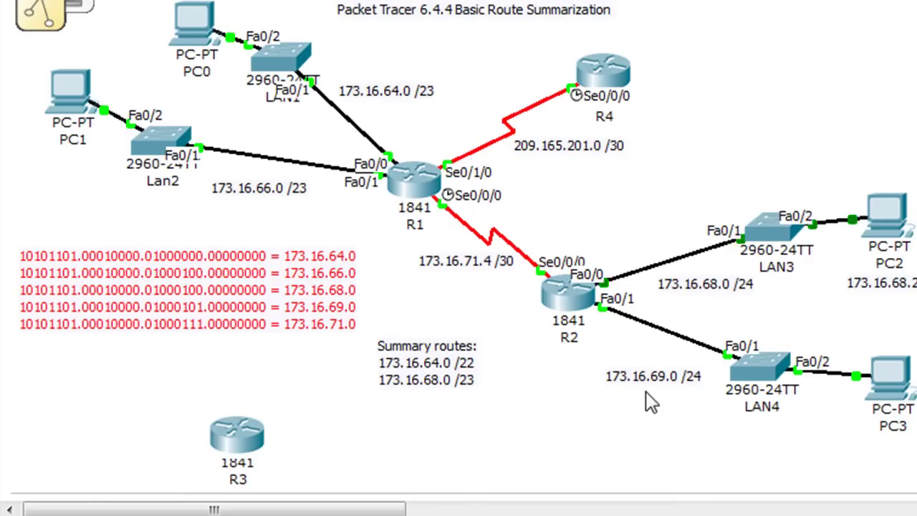
{"action": "mouse_move", "coordinate": [242, 439]}
{"action": "left_click_drag", "start_coordinate": [242, 440], "coordinate": [237, 449]}
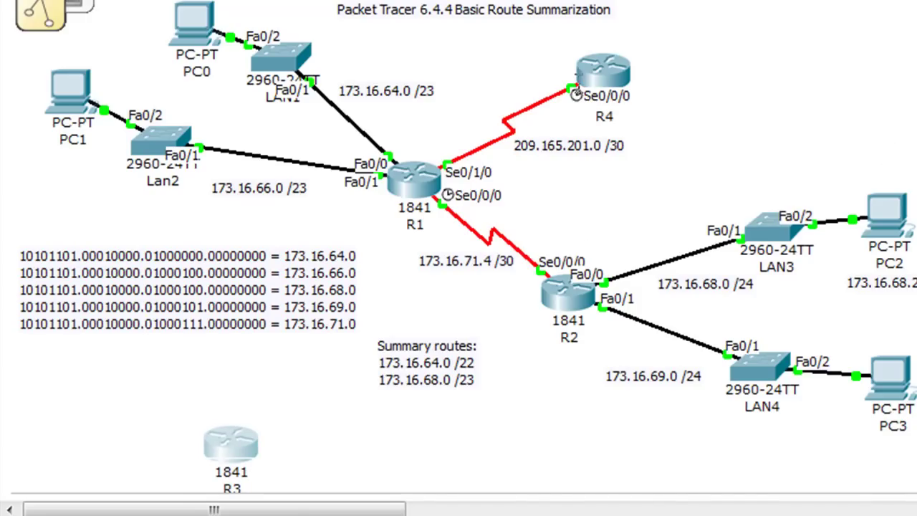
Step: Add a note reading 173.16.0.0 /16 between the binary list and R3, and center it under the list
{"action": "left_click", "coordinate": [77, 374]}
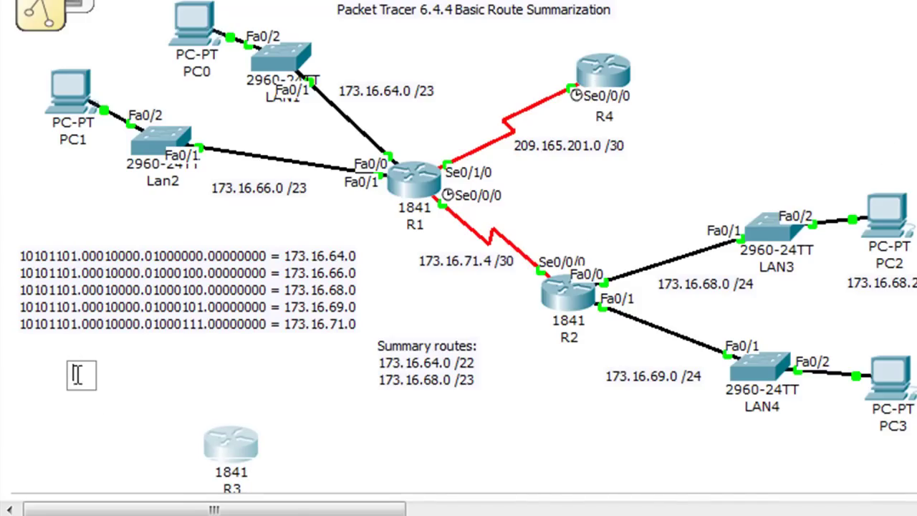
{"action": "type", "text": "173.16.0.0 /16"}
{"action": "left_click", "coordinate": [106, 401]}
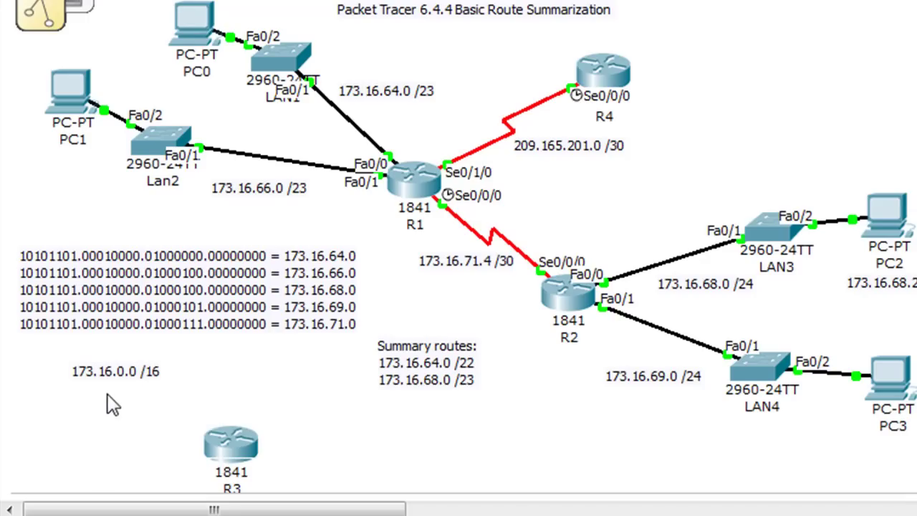
{"action": "left_click_drag", "start_coordinate": [101, 377], "coordinate": [136, 383]}
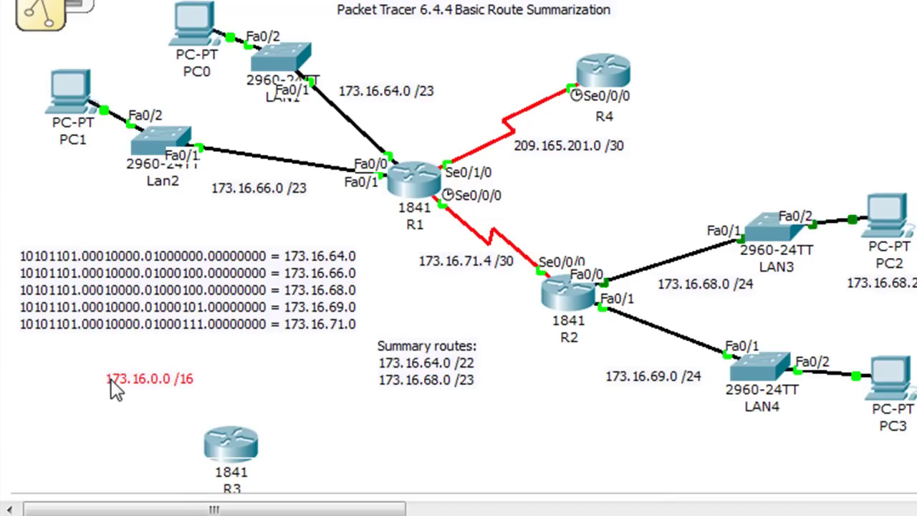
{"action": "left_click", "coordinate": [146, 387]}
{"action": "left_click", "coordinate": [127, 414]}
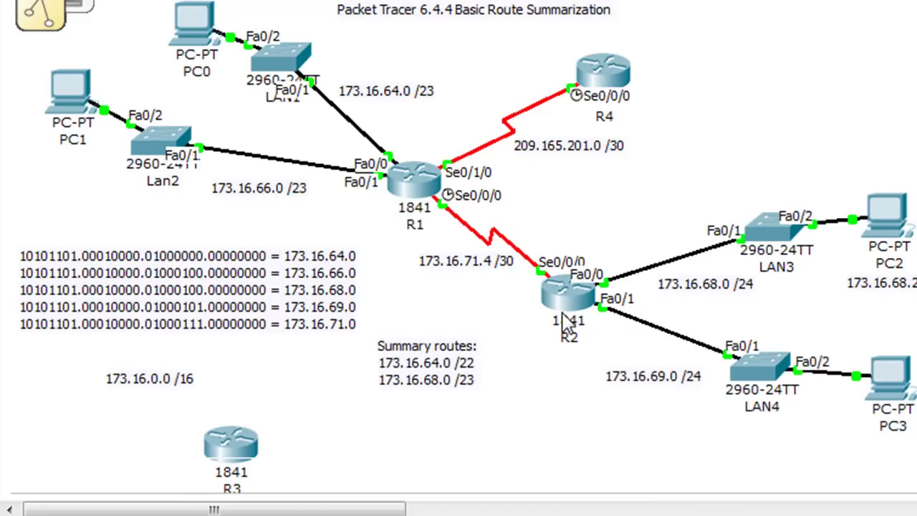
Step: Open R2's command line and enter global configuration mode
{"action": "mouse_move", "coordinate": [569, 301]}
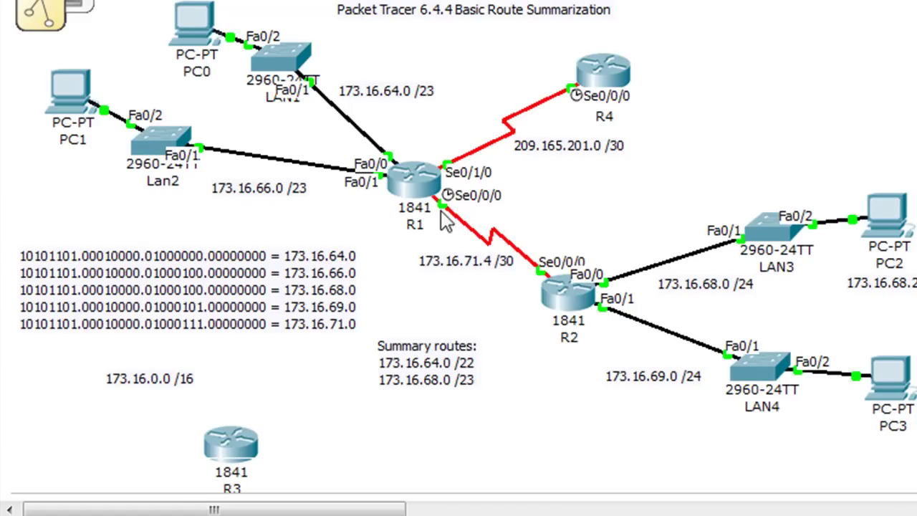
{"action": "mouse_move", "coordinate": [412, 190]}
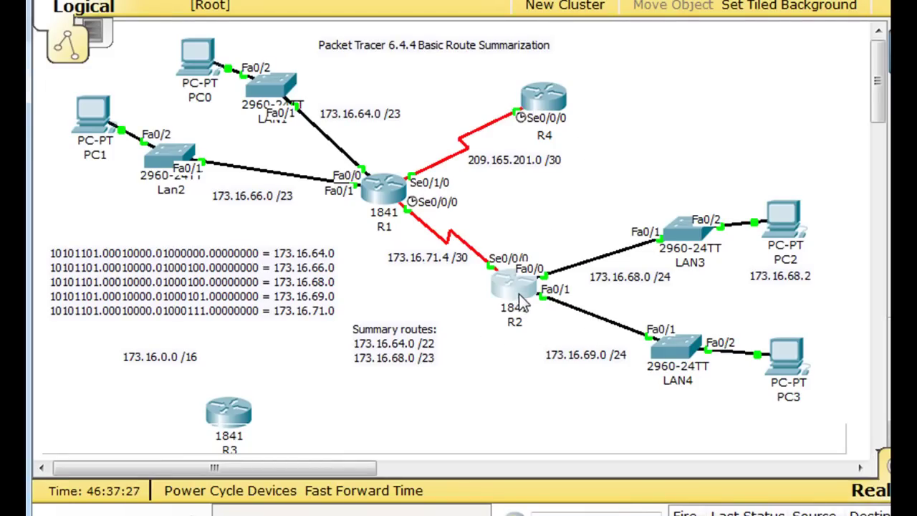
{"action": "left_click", "coordinate": [512, 280]}
{"action": "left_click_drag", "start_coordinate": [468, 26], "coordinate": [564, 16]}
{"action": "key", "text": "Return"}
{"action": "type", "text": "en"}
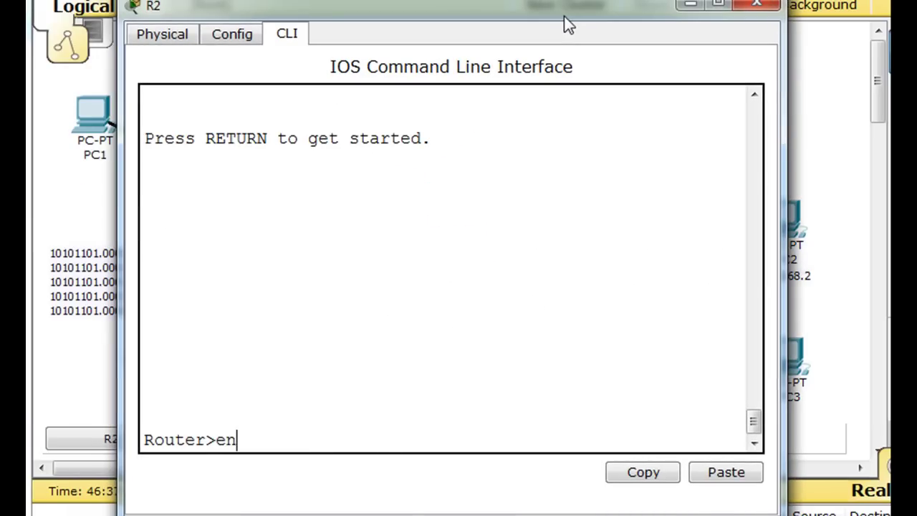
{"action": "key", "text": "Return"}
{"action": "type", "text": "conf t"}
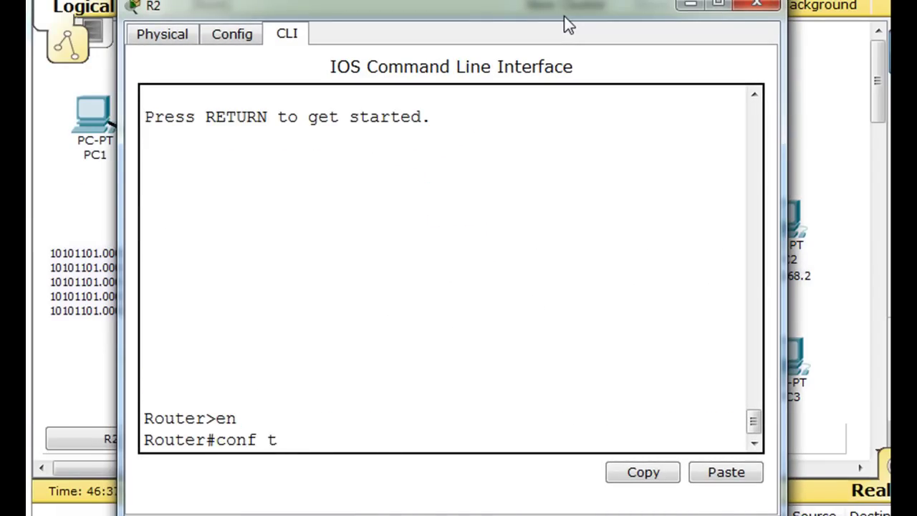
{"action": "key", "text": "Return"}
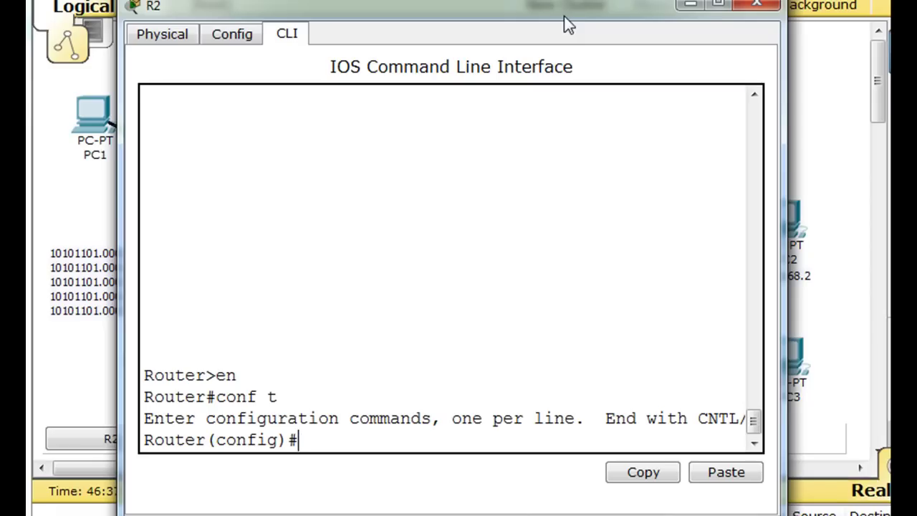
Step: Add a static route on R2 to 209.165.201.0 255.255.255.252 via next hop 173.16.71.5, and close R2's window
{"action": "type", "text": "ip route"}
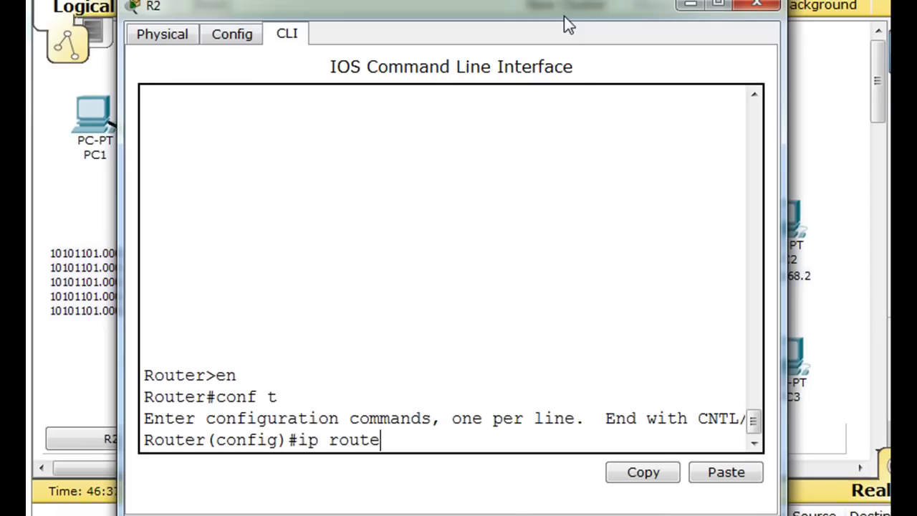
{"action": "type", "text": " 209.165.201.0"}
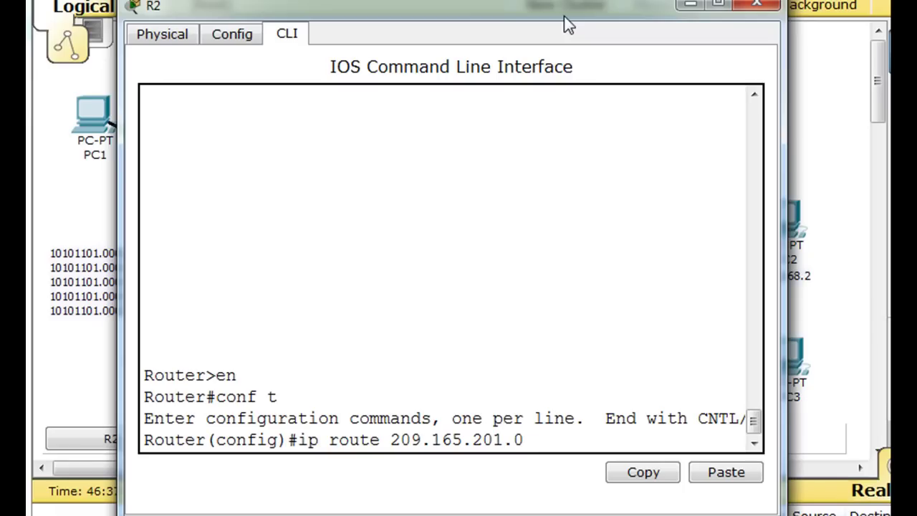
{"action": "type", "text": "255.255.255"}
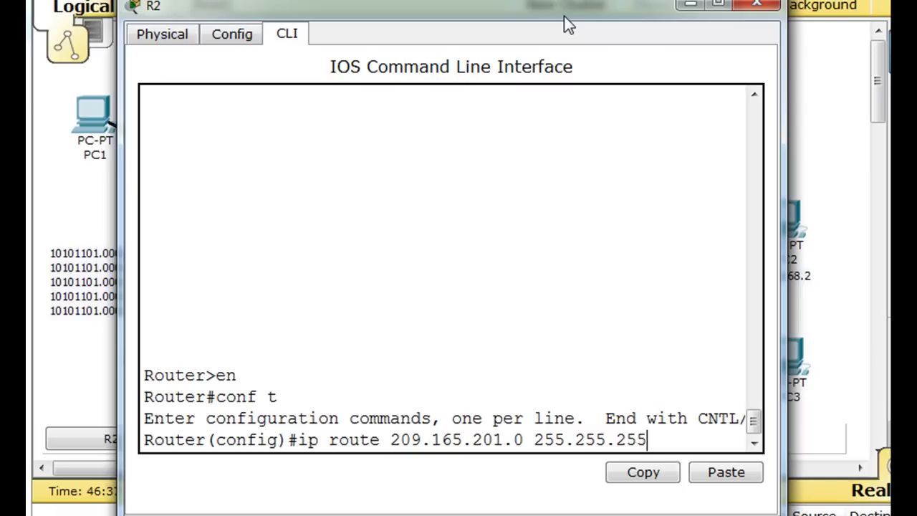
{"action": "type", "text": ".252"}
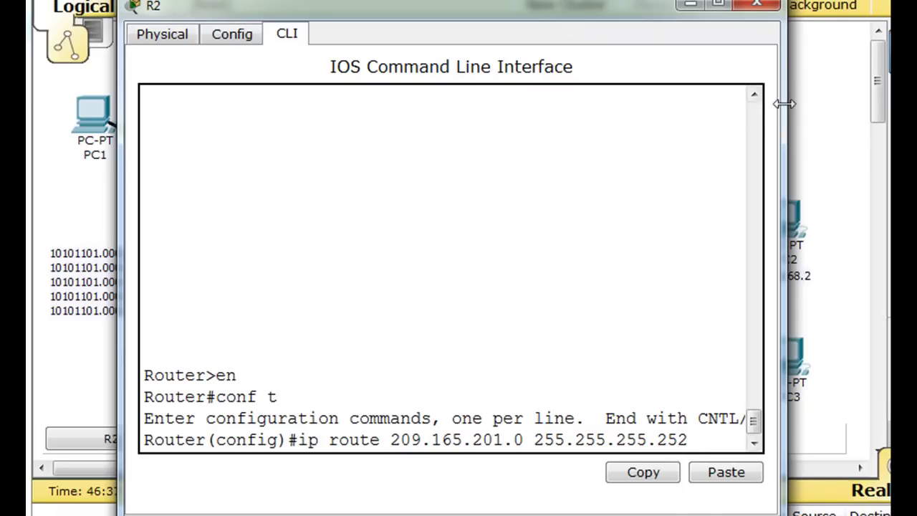
{"action": "left_click_drag", "start_coordinate": [775, 104], "coordinate": [909, 105]}
{"action": "left_click_drag", "start_coordinate": [726, 14], "coordinate": [885, 10]}
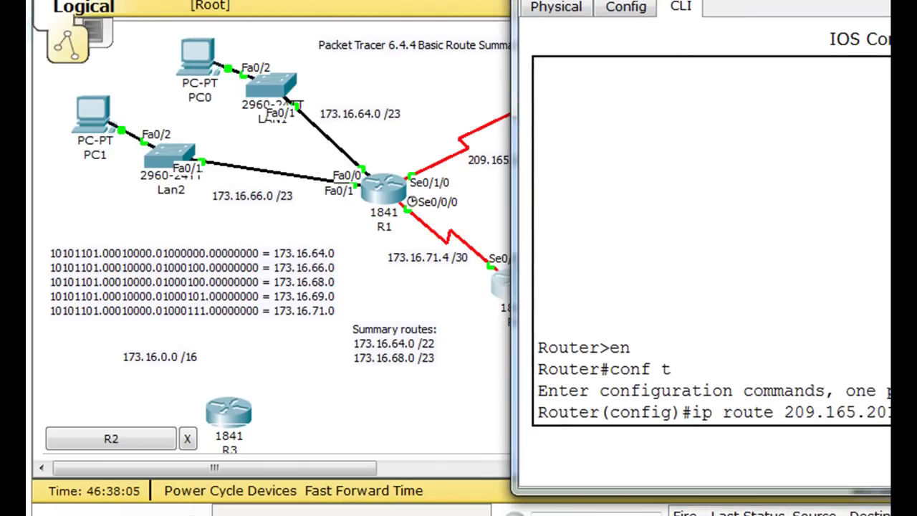
{"action": "left_click_drag", "start_coordinate": [884, 10], "coordinate": [442, 0]}
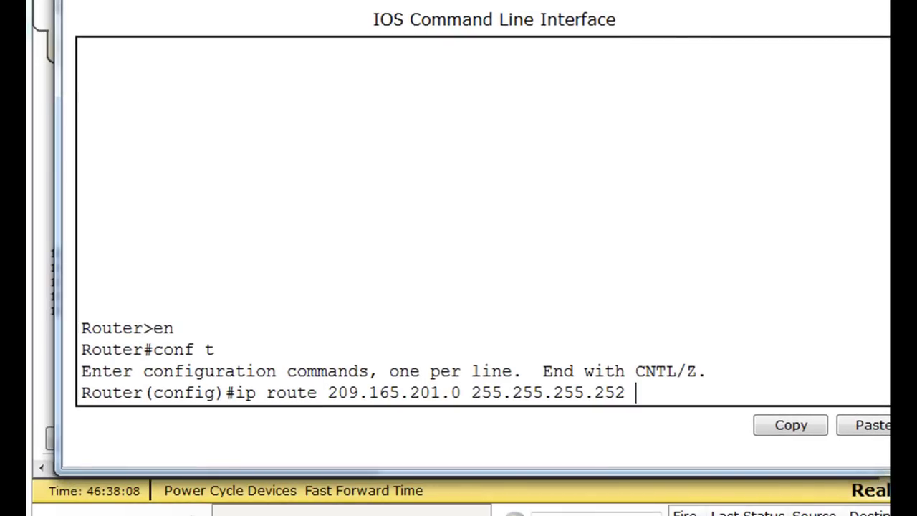
{"action": "type", "text": "173.16.71"}
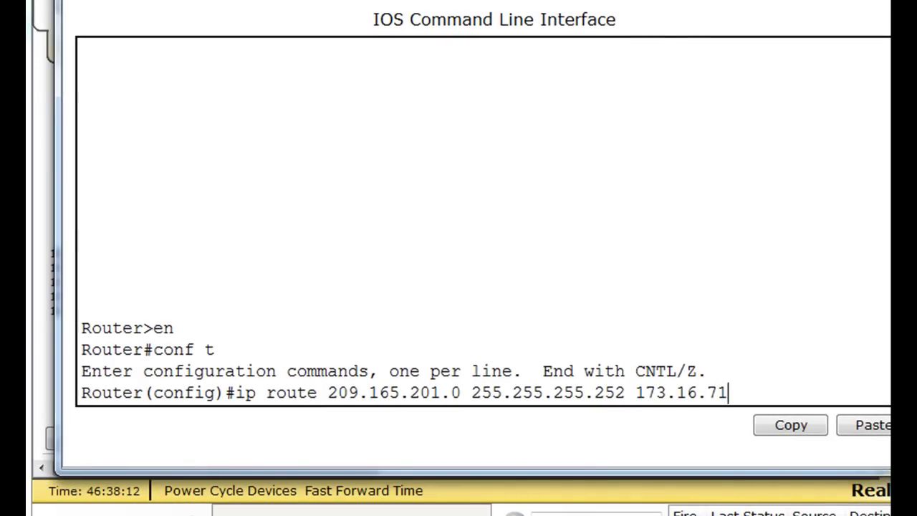
{"action": "type", "text": ".5"}
{"action": "key", "text": "Return"}
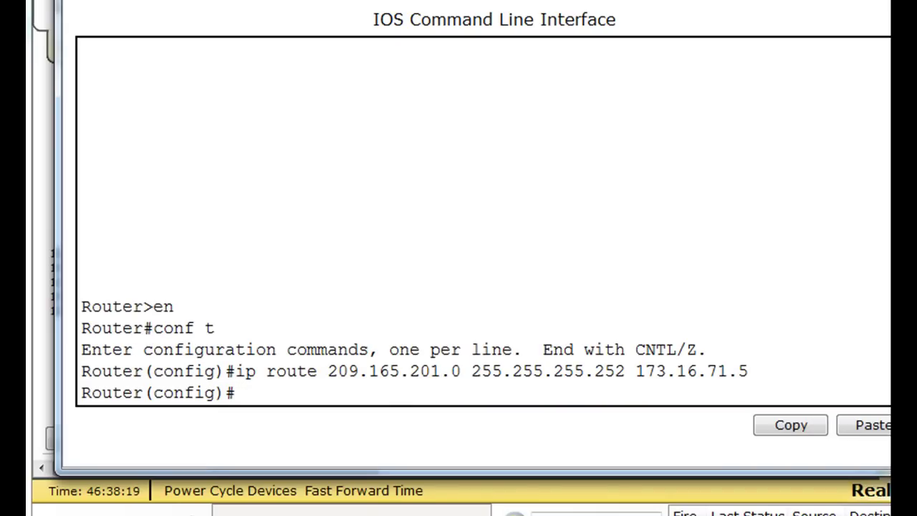
{"action": "key", "text": "alt+F4"}
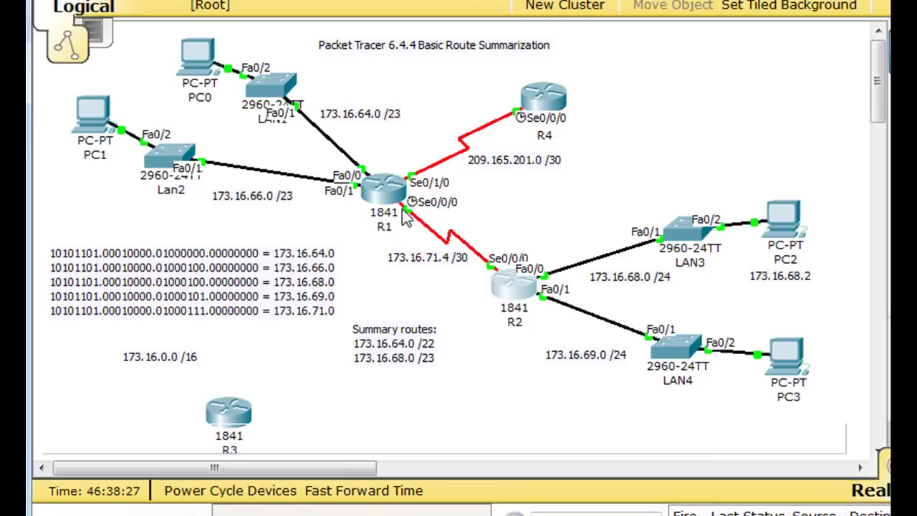
Step: Change the 173.16.0.0 /16 note to 173.16.64.0 /21 and place it beside router R4
{"action": "mouse_move", "coordinate": [512, 288]}
{"action": "mouse_move", "coordinate": [544, 111]}
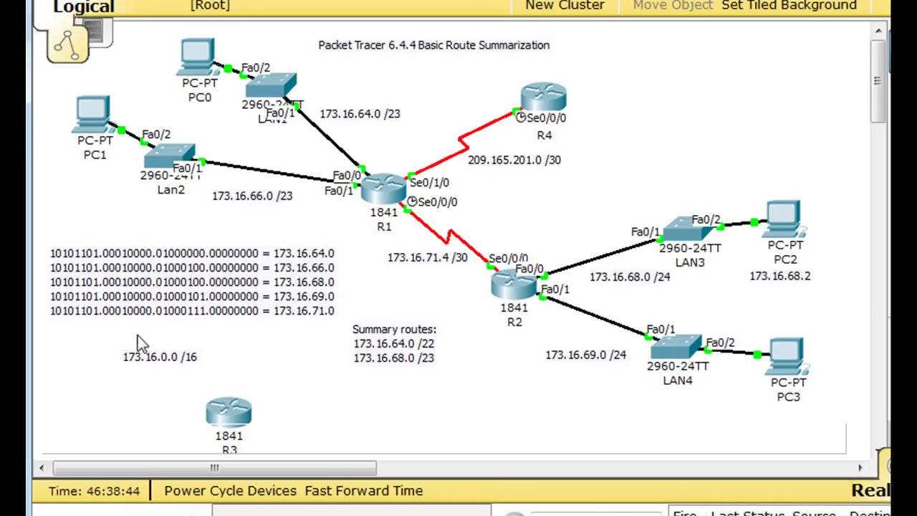
{"action": "double_click", "coordinate": [184, 346]}
{"action": "left_click", "coordinate": [209, 346]}
{"action": "key", "text": "BackSpace"}
{"action": "key", "text": "BackSpace"}
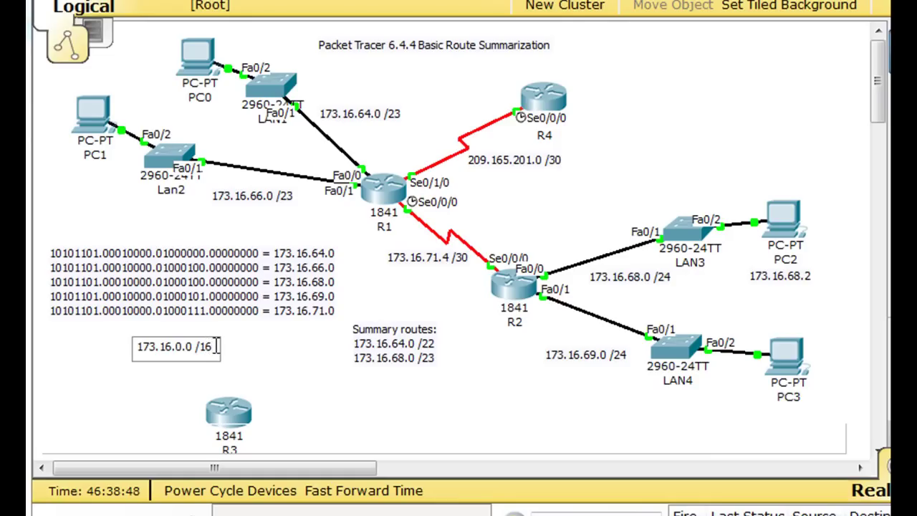
{"action": "key", "text": "BackSpace"}
{"action": "key", "text": "BackSpace"}
{"action": "key", "text": "BackSpace"}
{"action": "key", "text": "BackSpace"}
{"action": "key", "text": "BackSpace"}
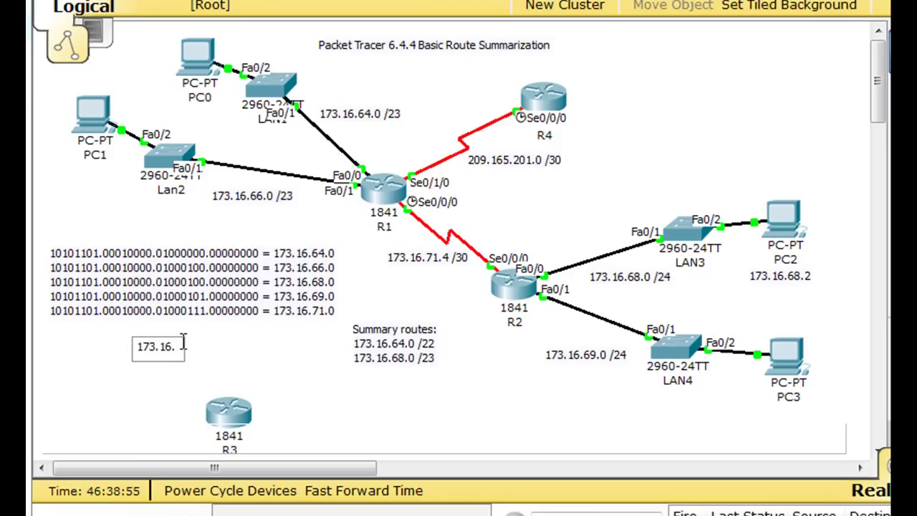
{"action": "type", "text": "64"}
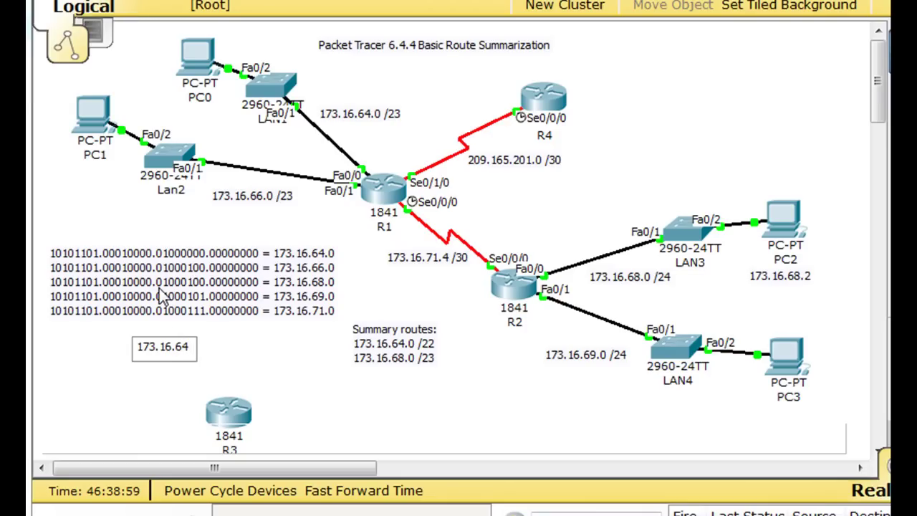
{"action": "type", "text": ".0"}
{"action": "left_click", "coordinate": [228, 351]}
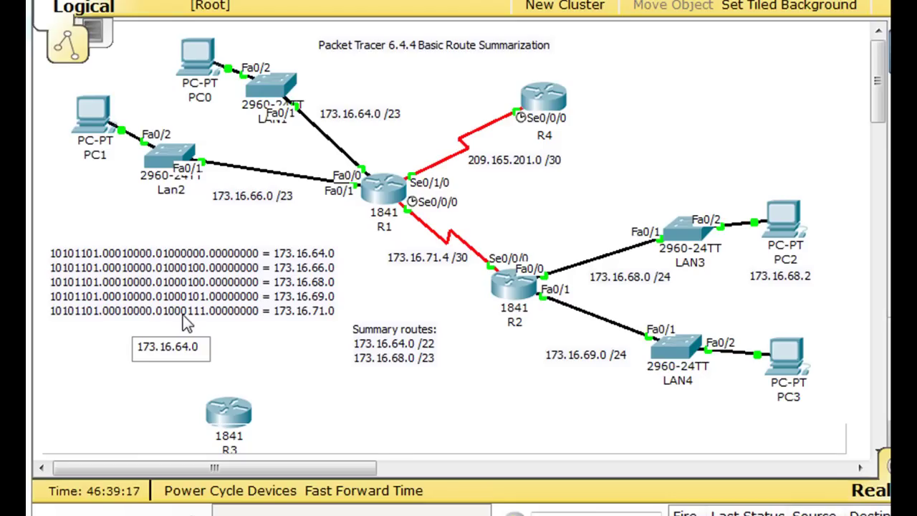
{"action": "type", "text": "/21"}
{"action": "left_click", "coordinate": [122, 401]}
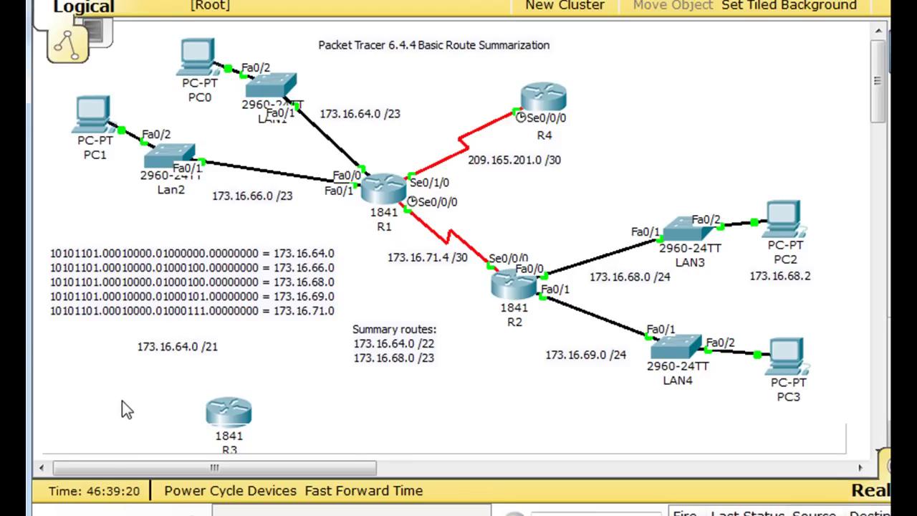
{"action": "left_click_drag", "start_coordinate": [181, 348], "coordinate": [629, 92]}
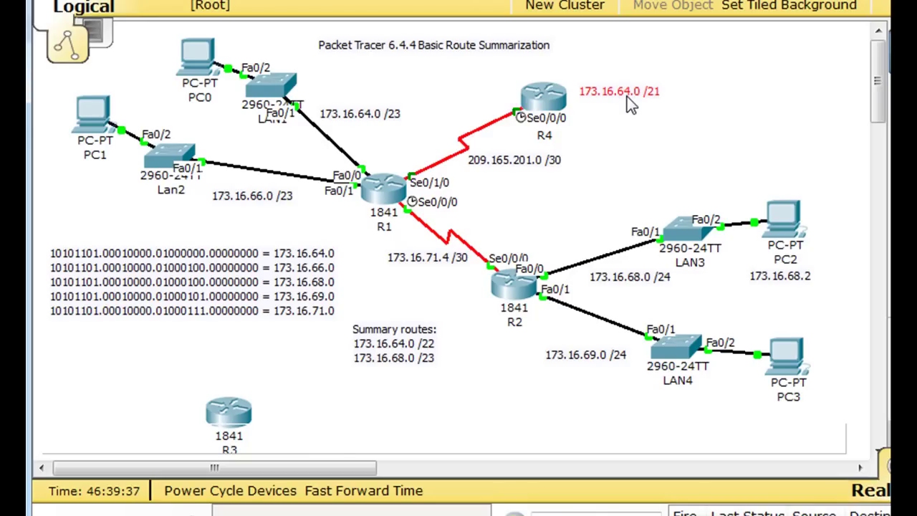
Step: Open R4's command line and enter global configuration mode
{"action": "left_click", "coordinate": [551, 99]}
{"action": "left_click_drag", "start_coordinate": [537, 91], "coordinate": [557, 136]}
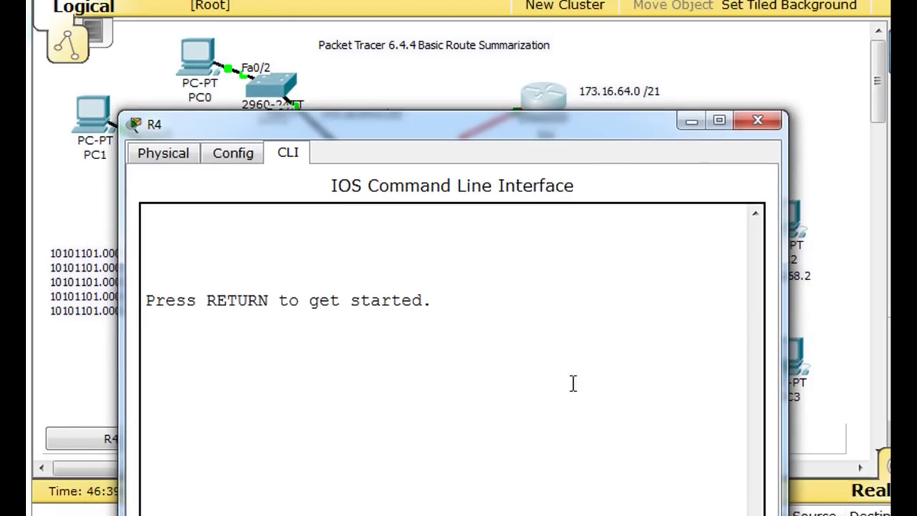
{"action": "scroll", "coordinate": [562, 391], "scroll_direction": "down", "scroll_amount": 1}
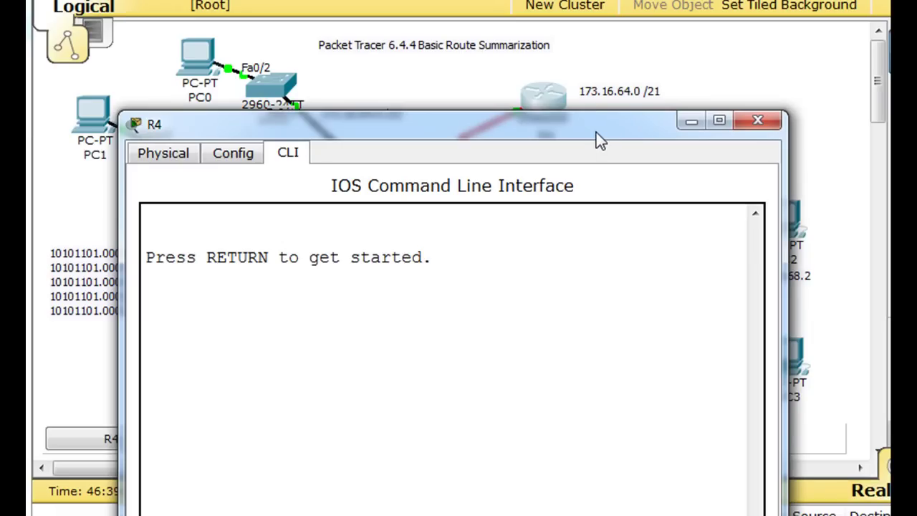
{"action": "left_click_drag", "start_coordinate": [600, 140], "coordinate": [580, 35]}
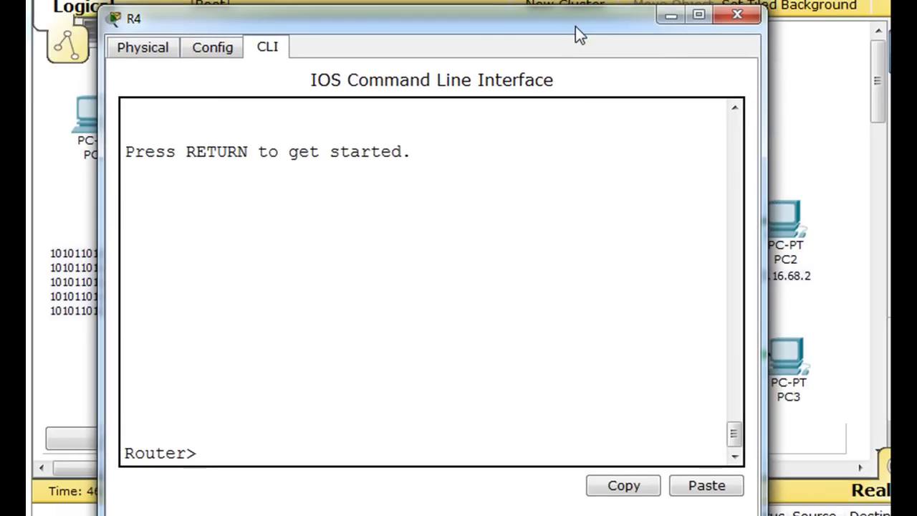
{"action": "type", "text": "en"}
{"action": "key", "text": "Return"}
{"action": "type", "text": "conf t"}
{"action": "key", "text": "Return"}
Step: Add a static summary route on R4 to 173.16.64.0 255.255.248.0 via next hop 209.165.201.1
{"action": "type", "text": "ip route 173.16.64.0"}
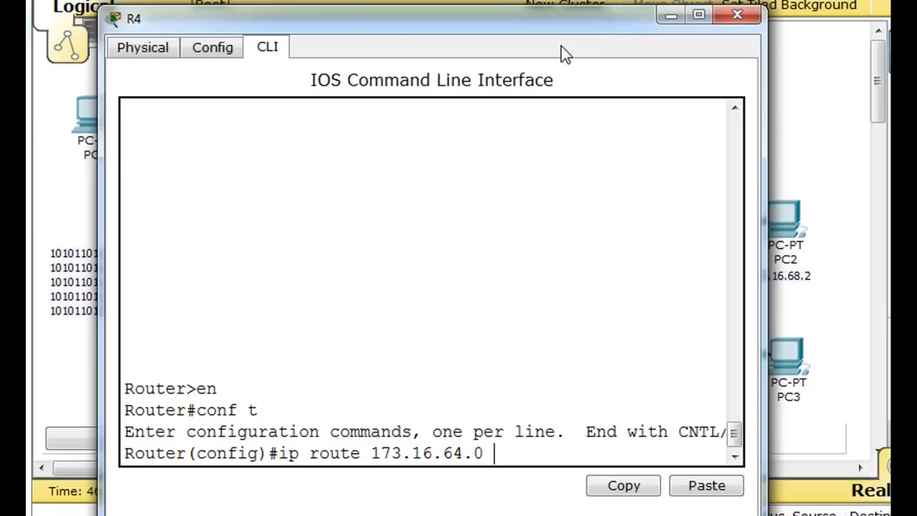
{"action": "mouse_move", "coordinate": [538, 28]}
{"action": "left_mouse_down"}
{"action": "mouse_move", "coordinate": [575, 156]}
{"action": "mouse_move", "coordinate": [586, 134]}
{"action": "mouse_move", "coordinate": [558, 153]}
{"action": "mouse_move", "coordinate": [544, 20]}
{"action": "left_mouse_up"}
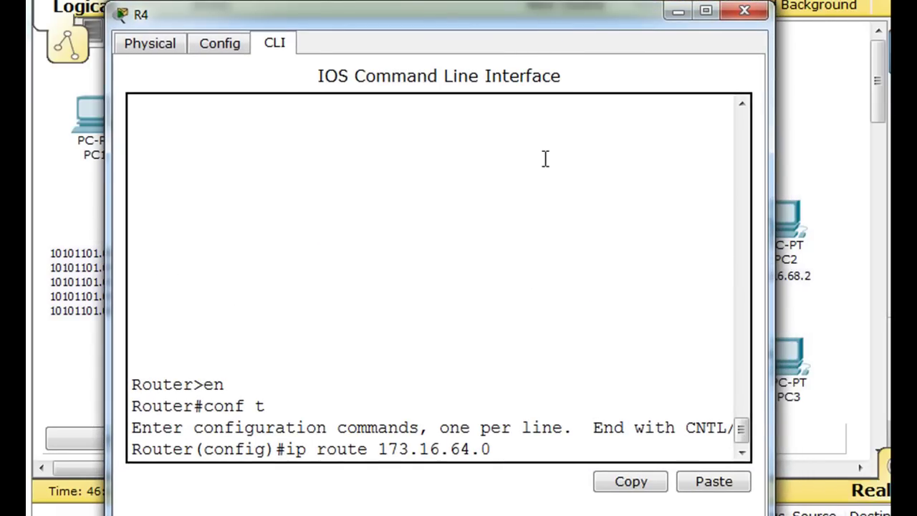
{"action": "type", "text": "255.255.2"}
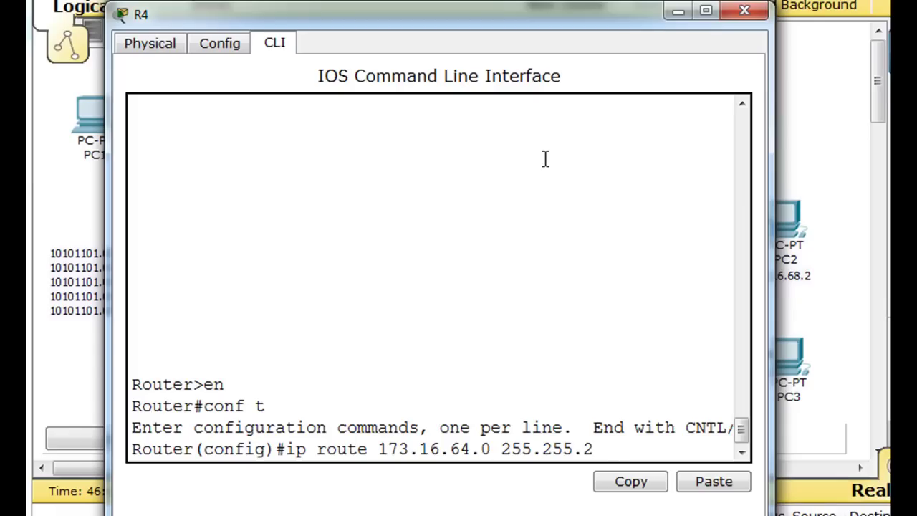
{"action": "type", "text": "48.0"}
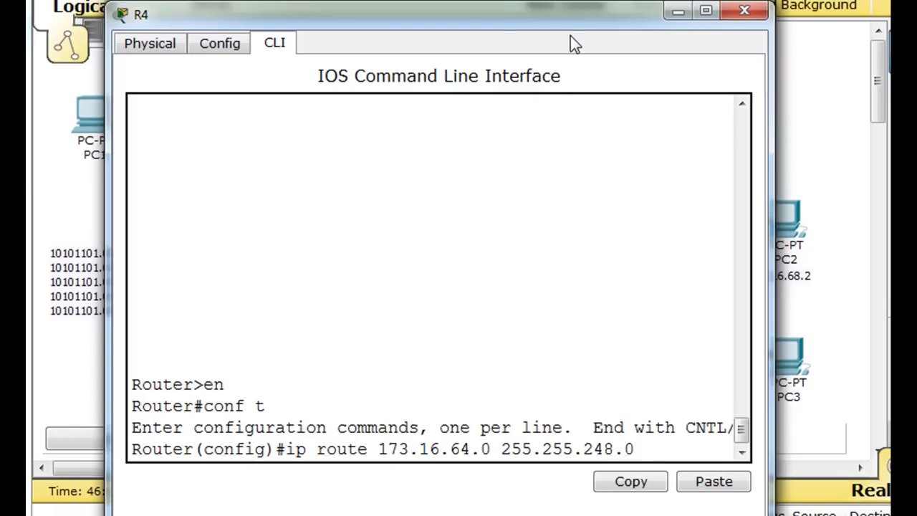
{"action": "left_click_drag", "start_coordinate": [558, 17], "coordinate": [561, 188]}
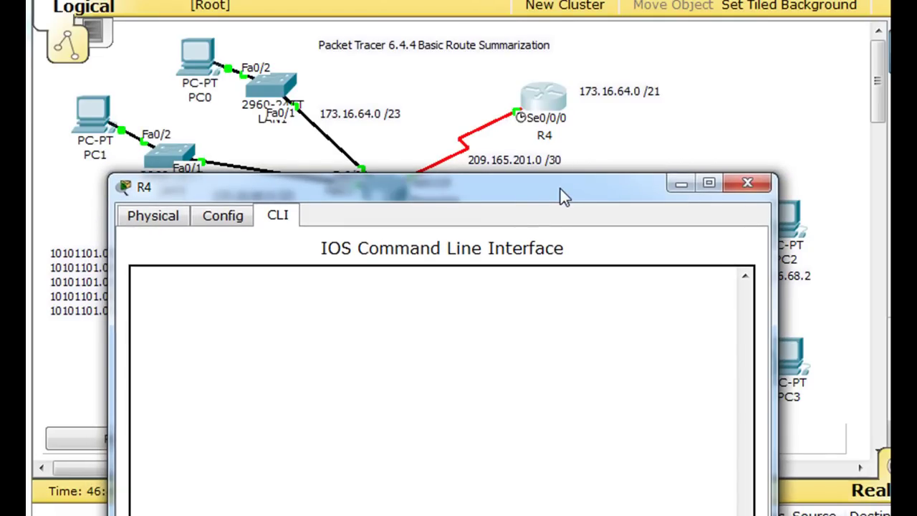
{"action": "left_click_drag", "start_coordinate": [560, 189], "coordinate": [537, 37]}
{"action": "type", "text": "2"}
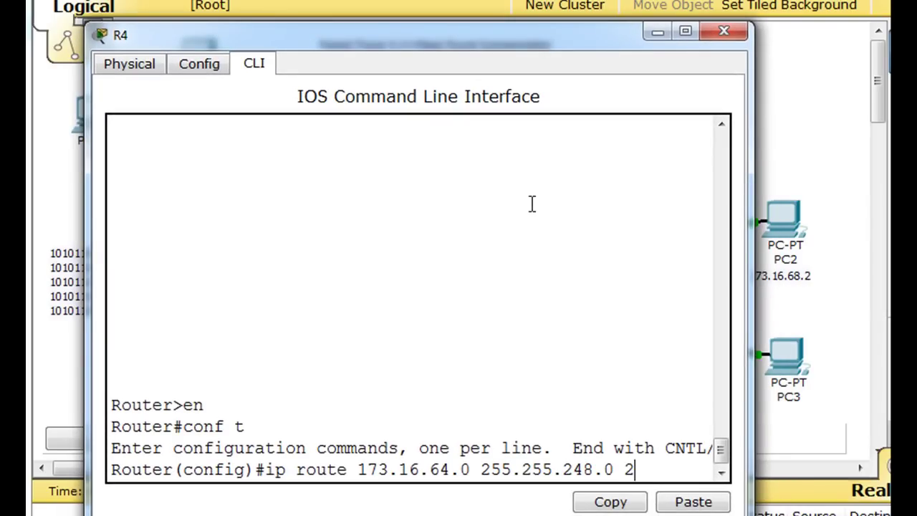
{"action": "type", "text": "09.165"}
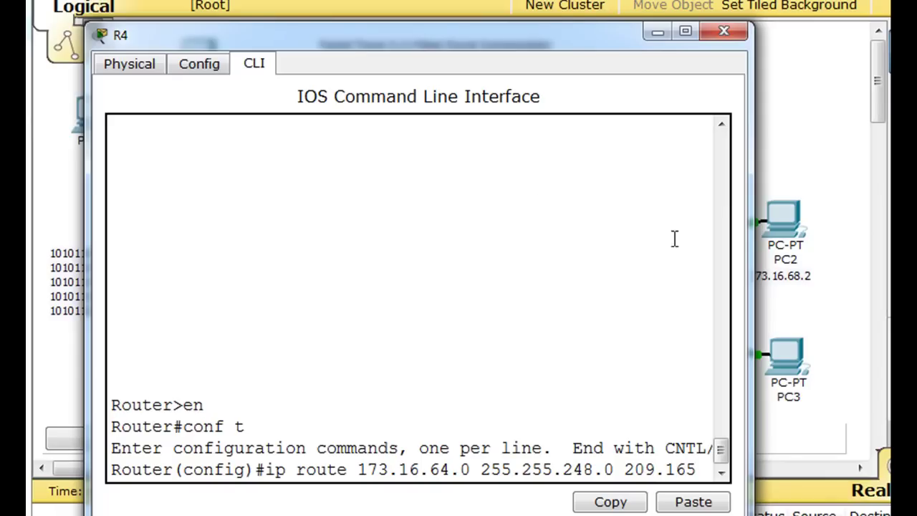
{"action": "left_click_drag", "start_coordinate": [750, 263], "coordinate": [884, 258]}
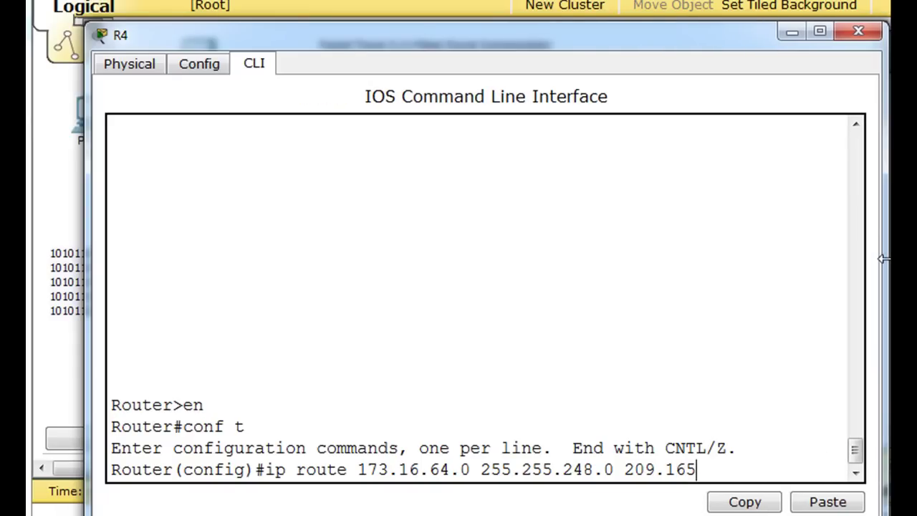
{"action": "type", "text": ".201.1"}
{"action": "key", "text": "Return"}
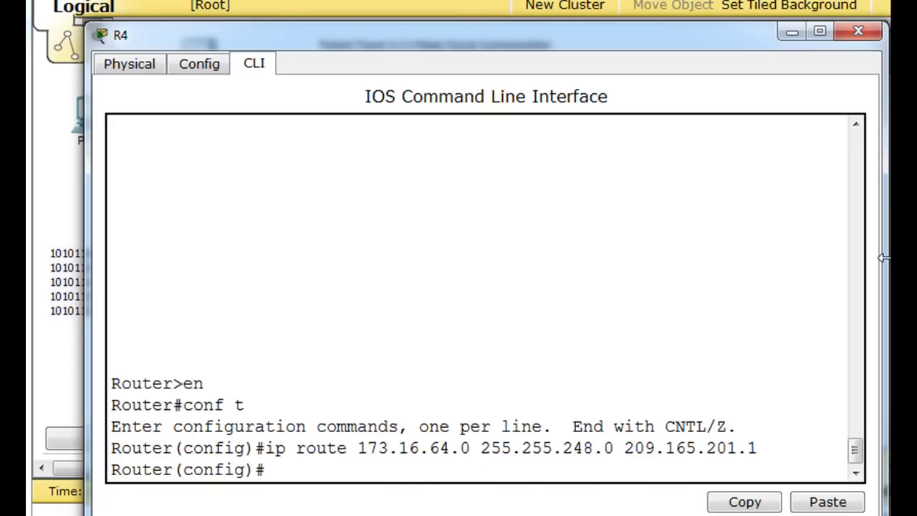
{"action": "left_click_drag", "start_coordinate": [668, 46], "coordinate": [672, 6]}
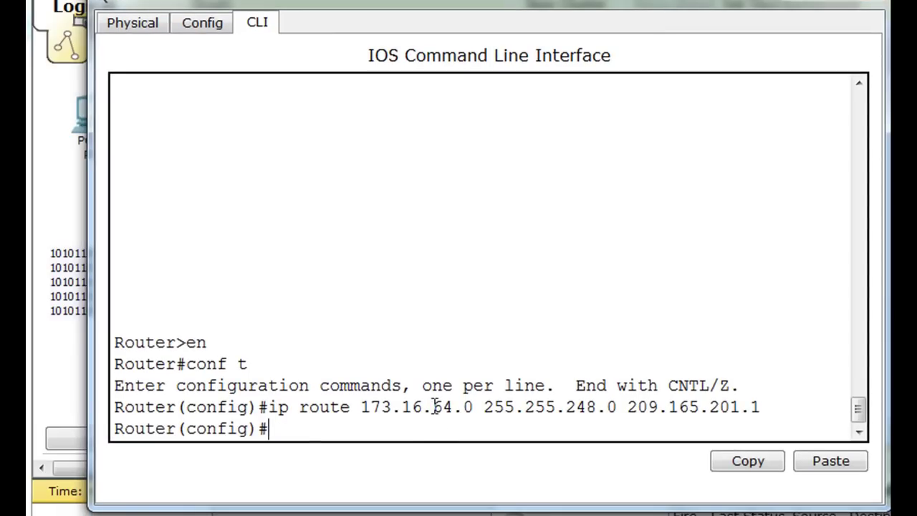
{"action": "left_click_drag", "start_coordinate": [360, 407], "coordinate": [454, 406]}
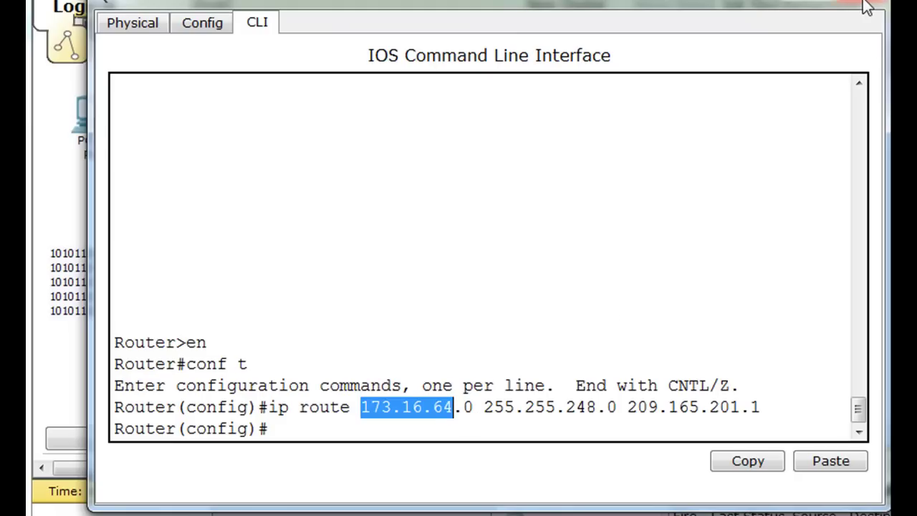
{"action": "left_click", "coordinate": [659, 267]}
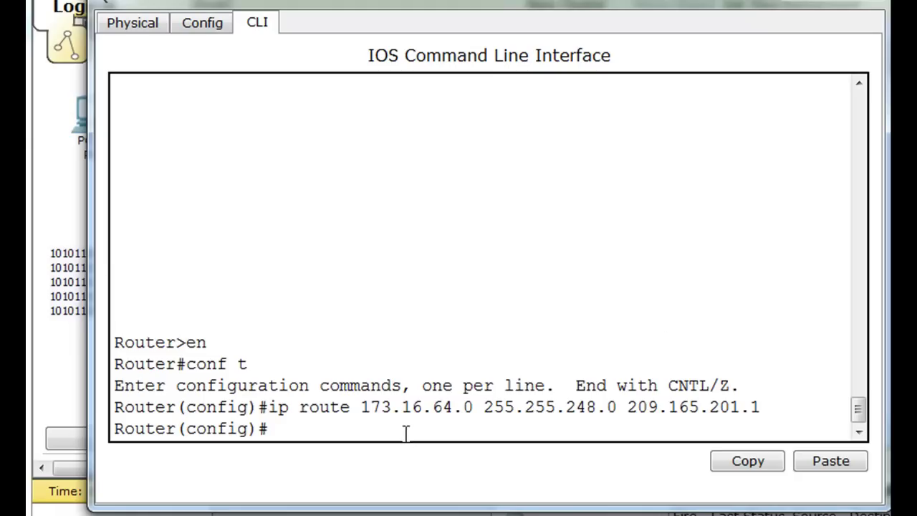
Step: Leave configuration mode on R4 and ping PC2 at 173.16.68.2 twice
{"action": "key", "text": "ctrl+z"}
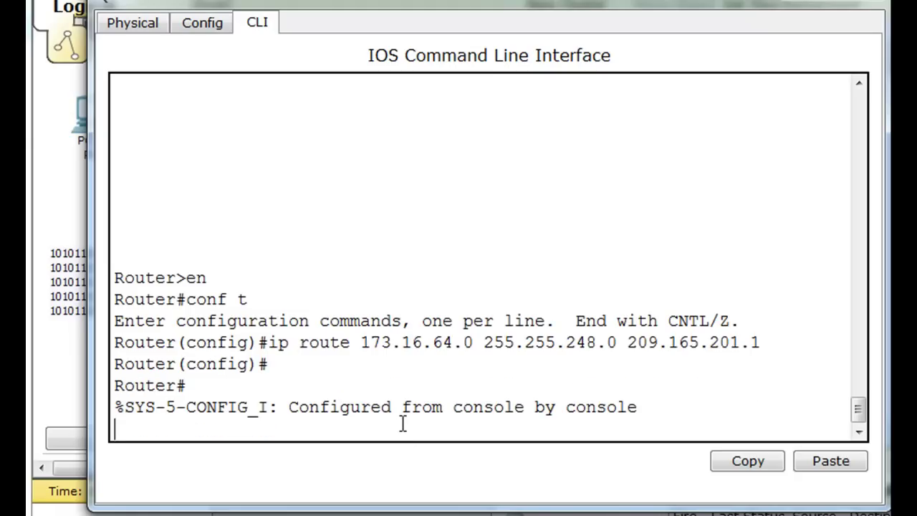
{"action": "key", "text": "Return"}
{"action": "type", "text": "ping 1"}
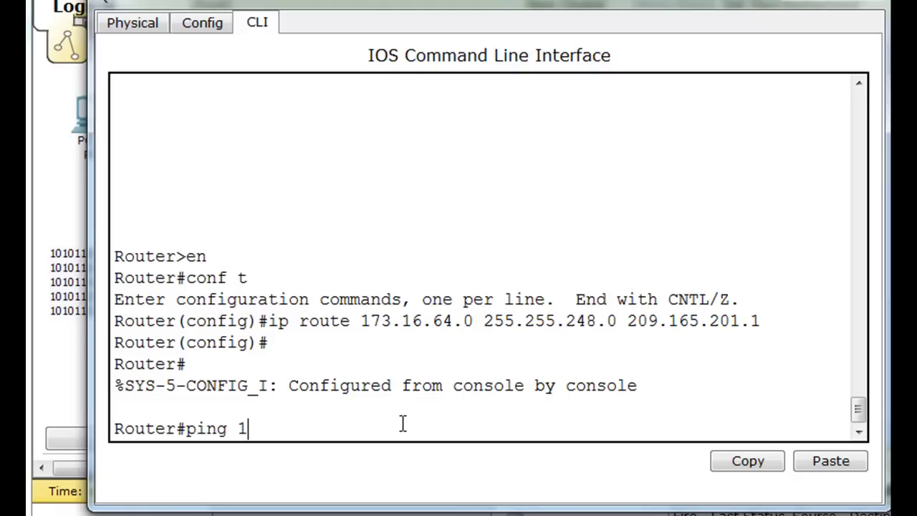
{"action": "type", "text": "73.16.68.2"}
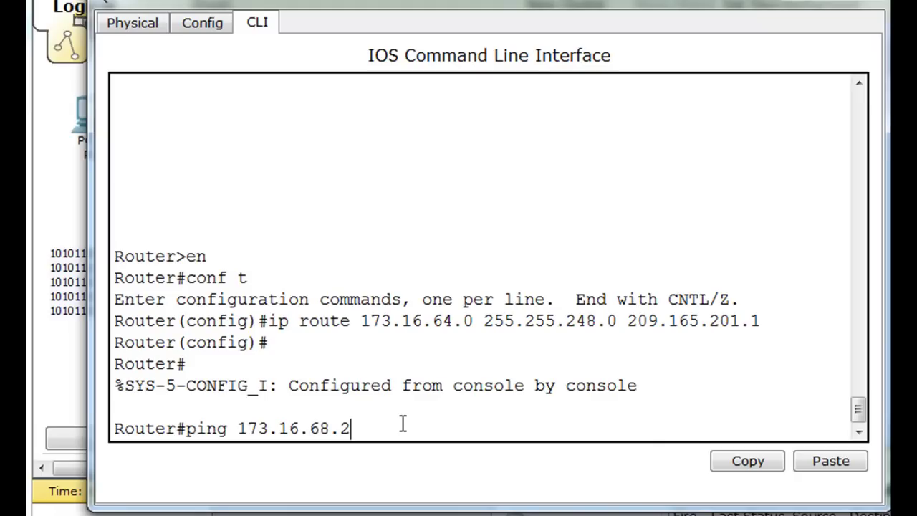
{"action": "left_click_drag", "start_coordinate": [727, 3], "coordinate": [600, 5]}
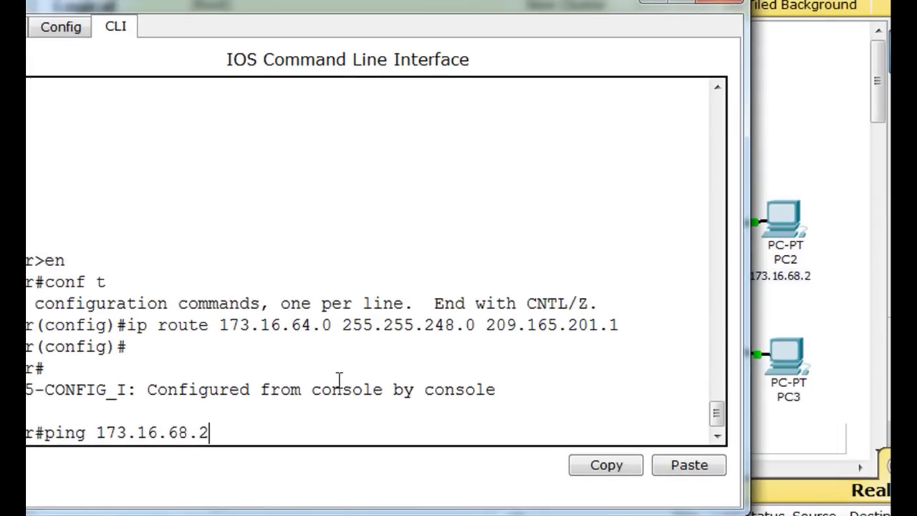
{"action": "key", "text": "Return"}
{"action": "left_click_drag", "start_coordinate": [242, 5], "coordinate": [379, 0]}
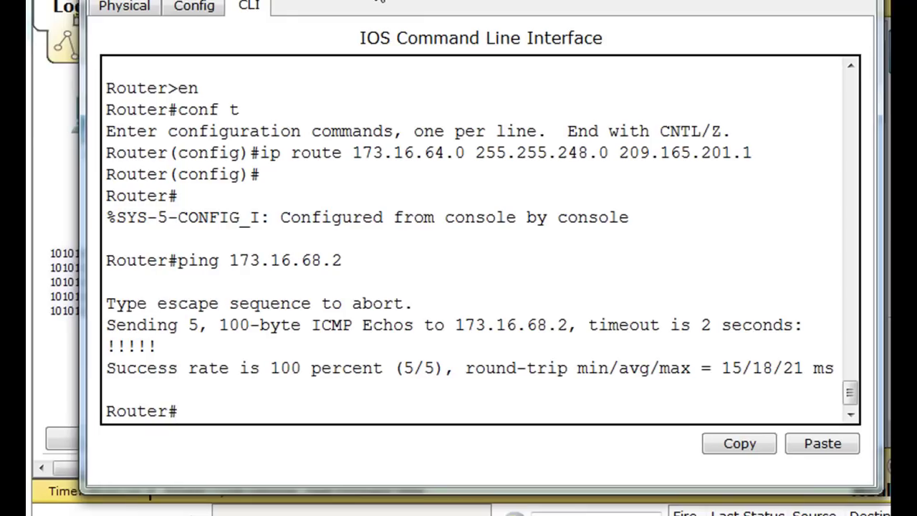
{"action": "key", "text": "Up"}
{"action": "key", "text": "Return"}
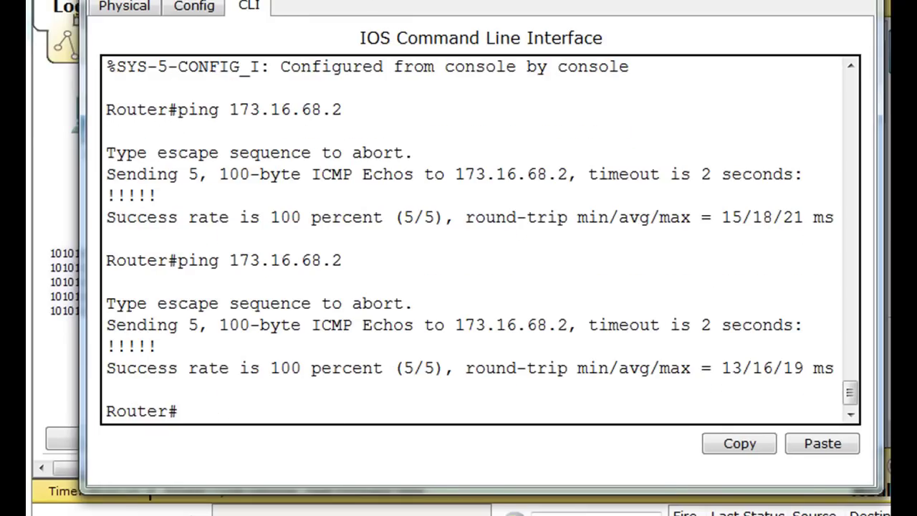
Step: Ping PC3 at 173.16.69.2 from R4, narrowing the router window to uncover the PCs in the topology
{"action": "left_click_drag", "start_coordinate": [413, 5], "coordinate": [437, 0]}
{"action": "key", "text": "Up"}
{"action": "key", "text": "Left"}
{"action": "key", "text": "Left"}
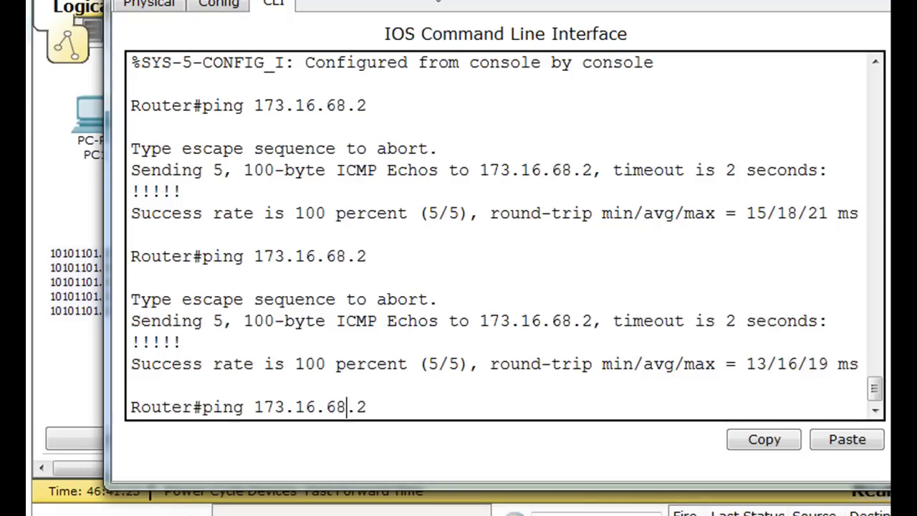
{"action": "key", "text": "BackSpace"}
{"action": "type", "text": "9"}
{"action": "left_click_drag", "start_coordinate": [887, 265], "coordinate": [691, 265]}
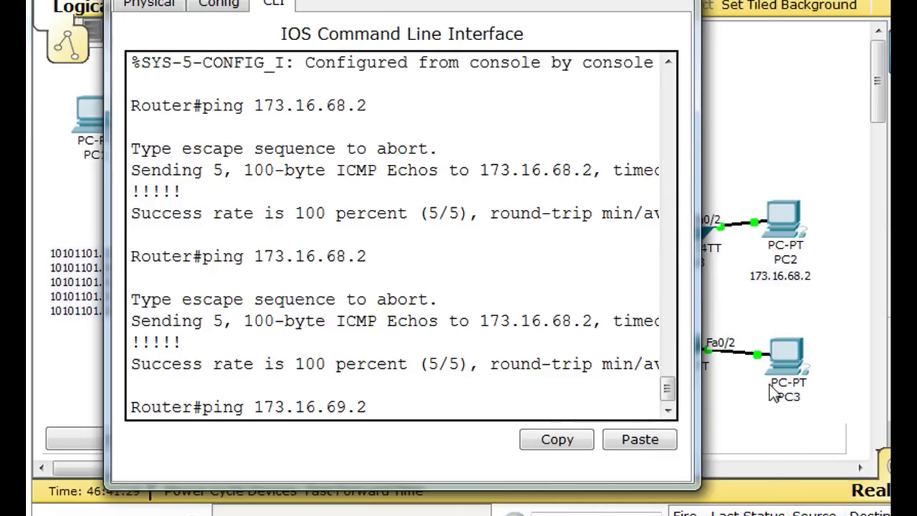
{"action": "left_click_drag", "start_coordinate": [698, 180], "coordinate": [669, 179]}
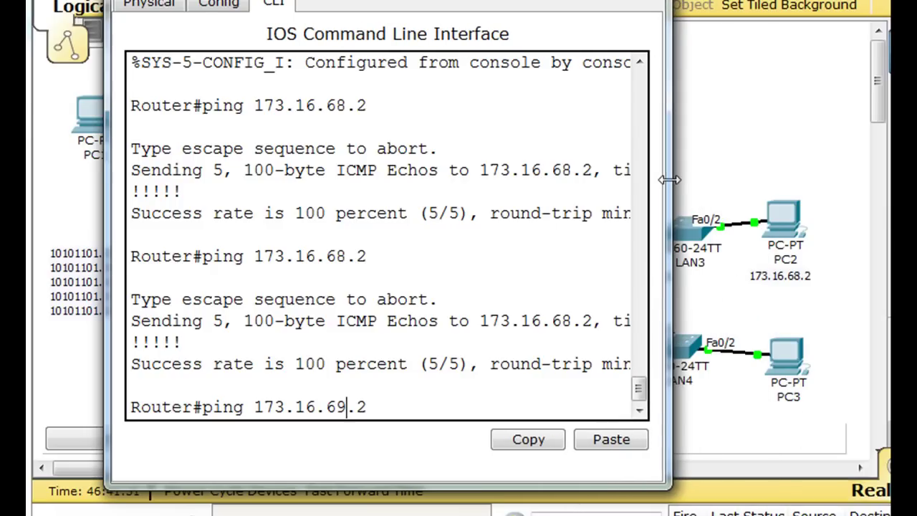
{"action": "key", "text": "Return"}
Step: Uncover the PC0 and PC1 side of the topology and ping 173.16.64.2 from R4
{"action": "left_click_drag", "start_coordinate": [124, 2], "coordinate": [322, 2]}
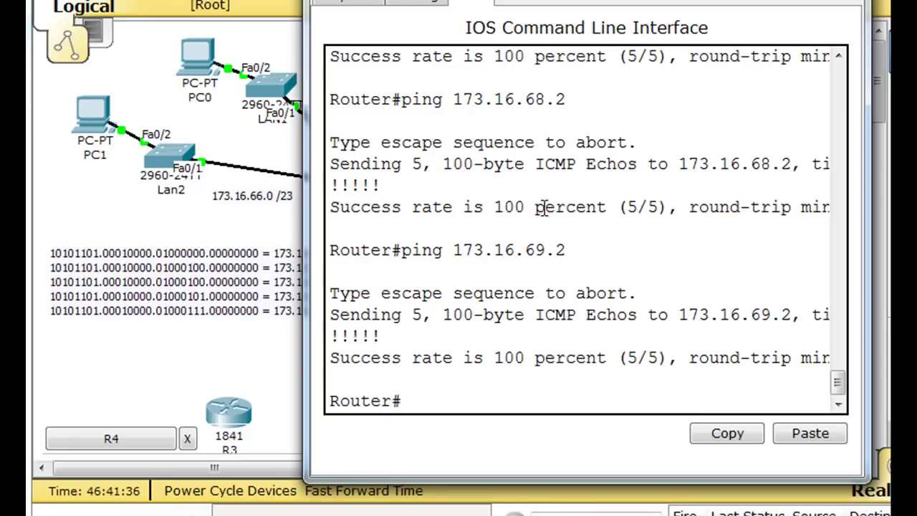
{"action": "key", "text": "Up"}
{"action": "key", "text": "Left"}
{"action": "key", "text": "Left"}
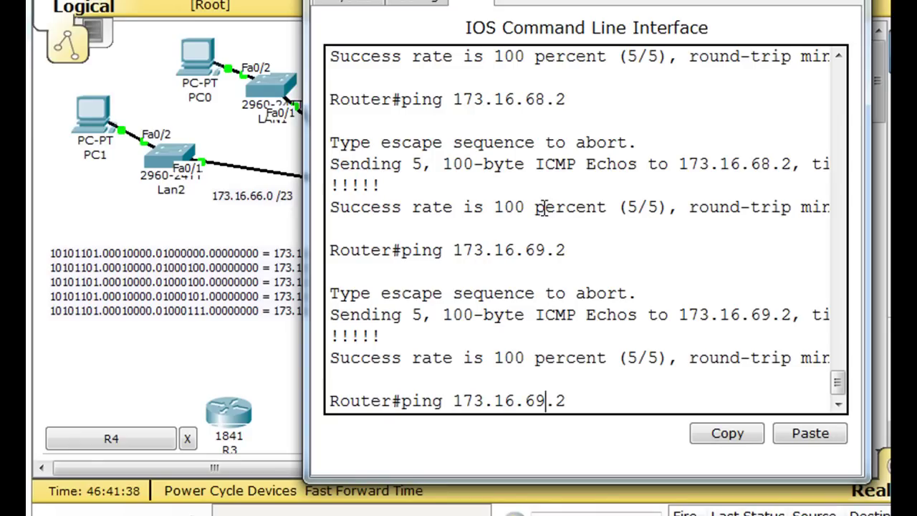
{"action": "key", "text": "Return"}
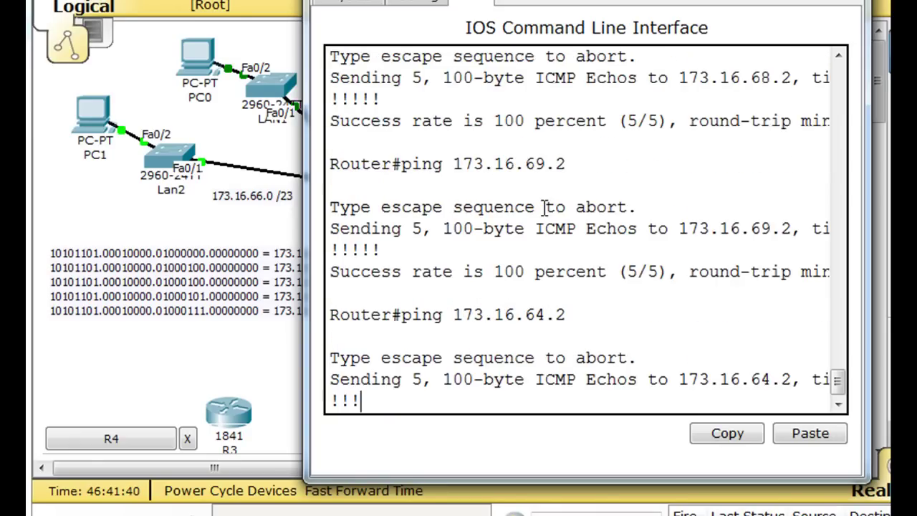
Step: Ping 173.16.66.2 on the Lan2 network from R4, and close R4's window
{"action": "key", "text": "Up"}
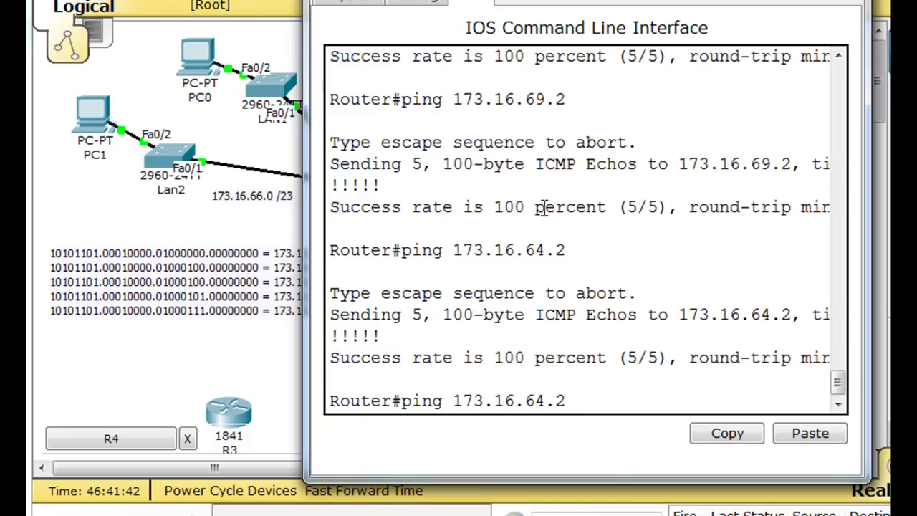
{"action": "key", "text": "Return"}
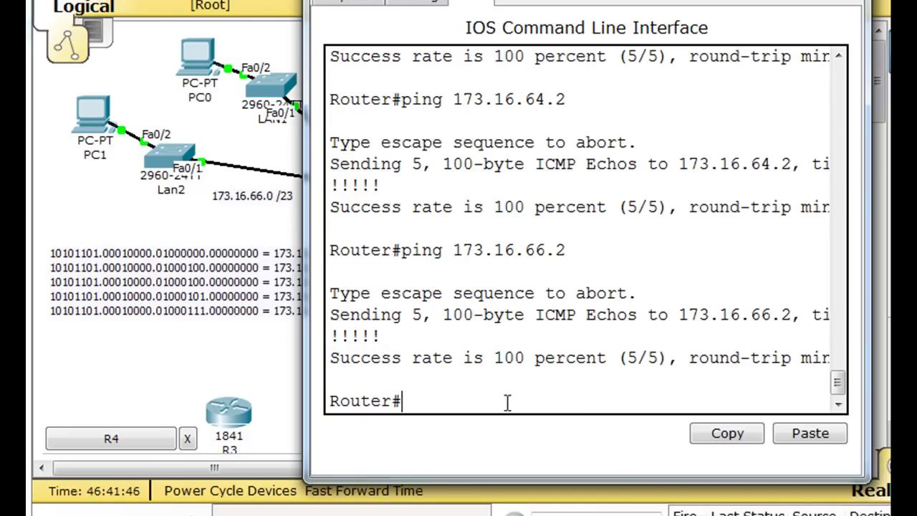
{"action": "key", "text": "alt+F4"}
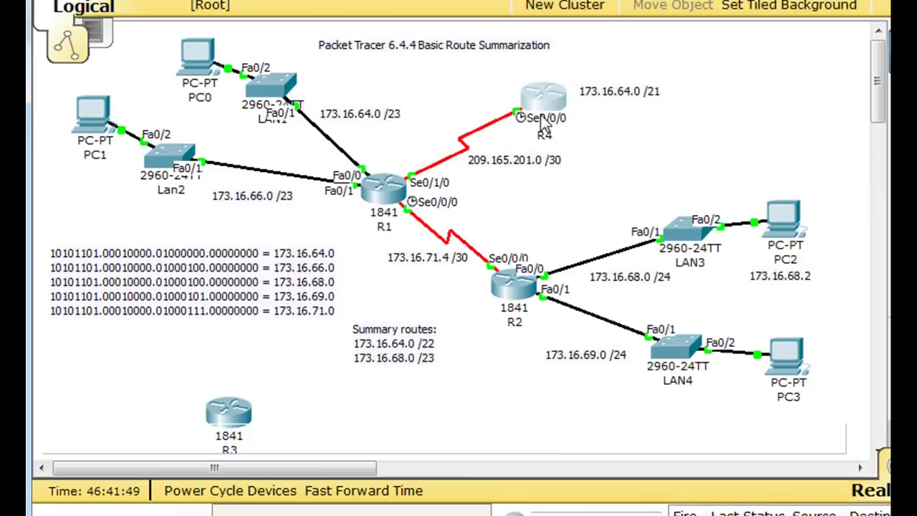